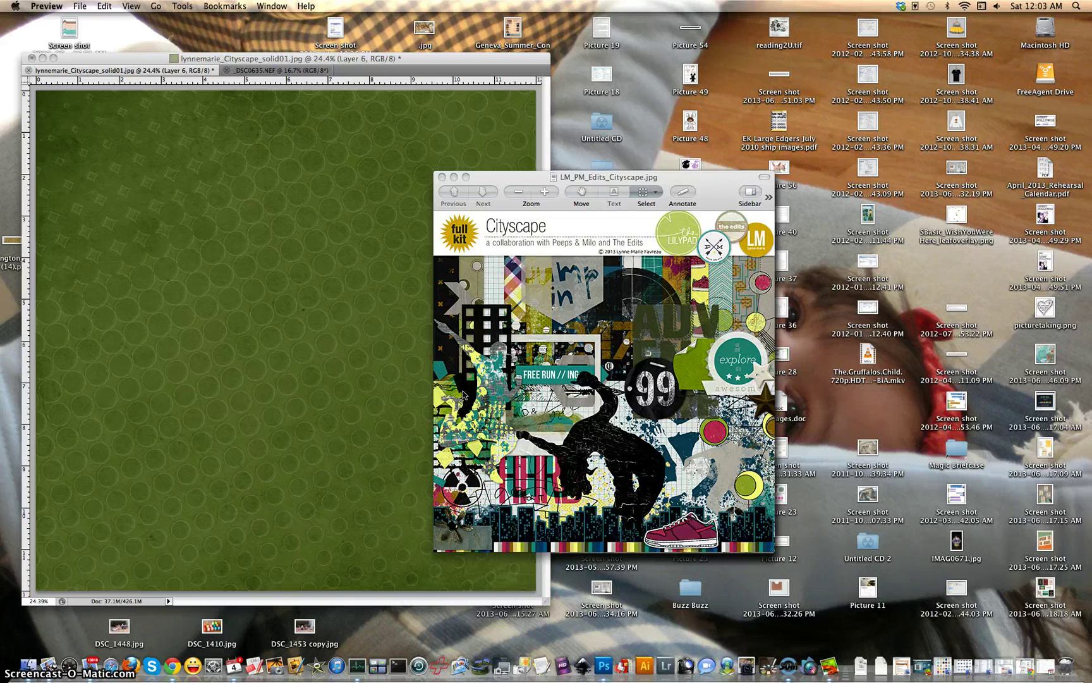
Look through and minimize the open product previews, from Cityscape to Transparent Distressed Styles 2, and switch to Photoshop
{"action": "left_click", "coordinate": [456, 179]}
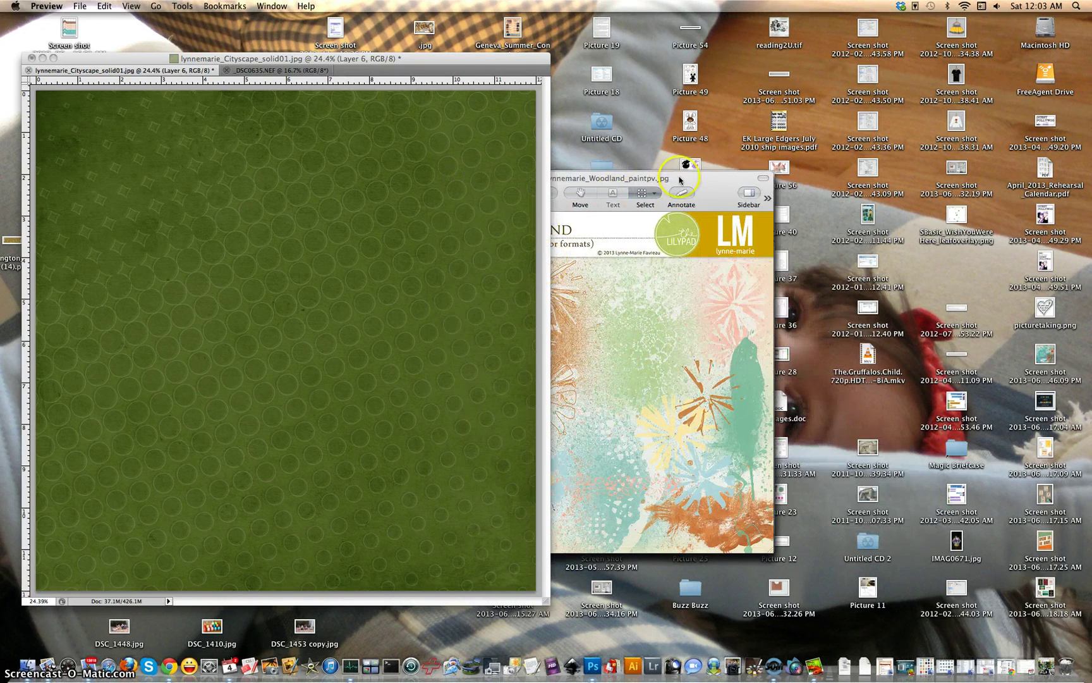
{"action": "left_click", "coordinate": [679, 180]}
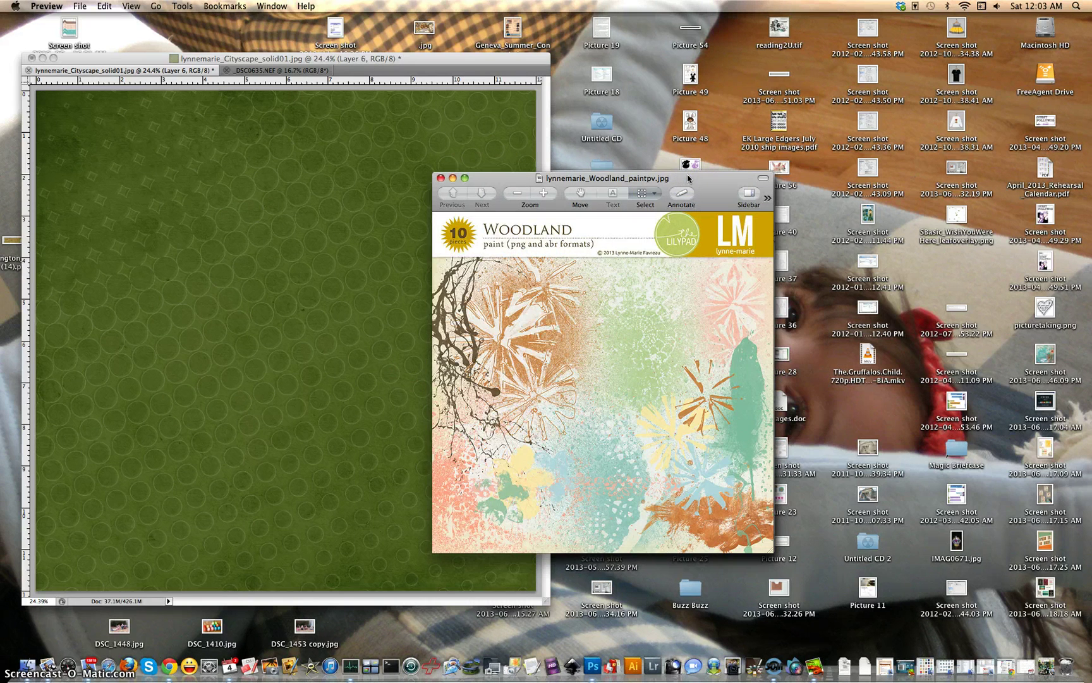
{"action": "left_click", "coordinate": [453, 178]}
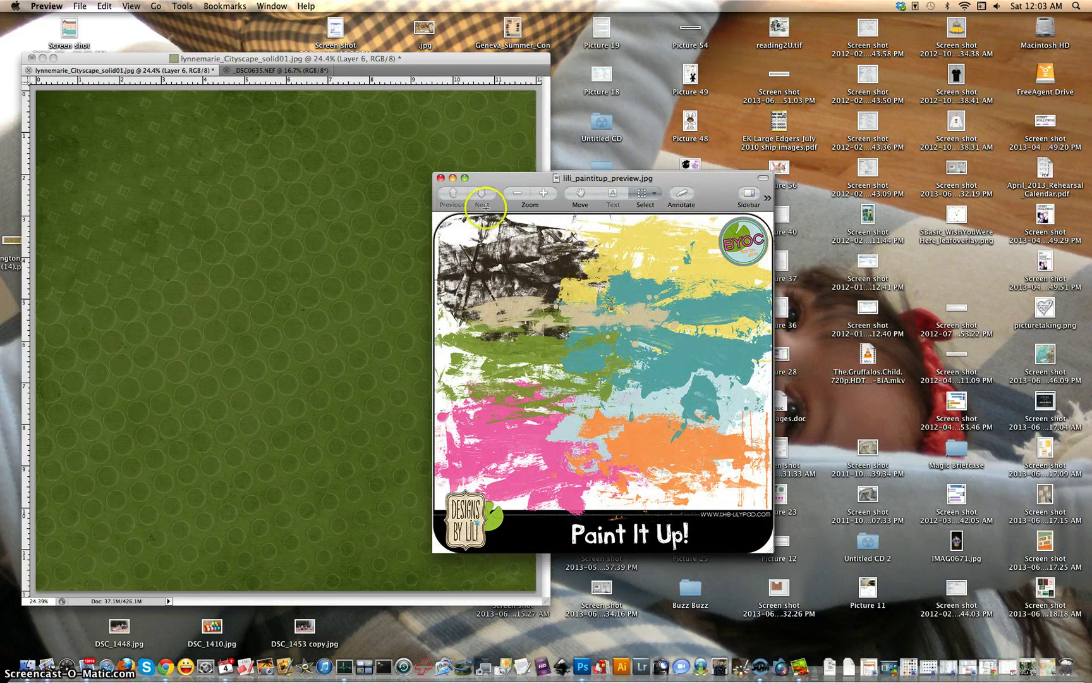
{"action": "left_click", "coordinate": [453, 179]}
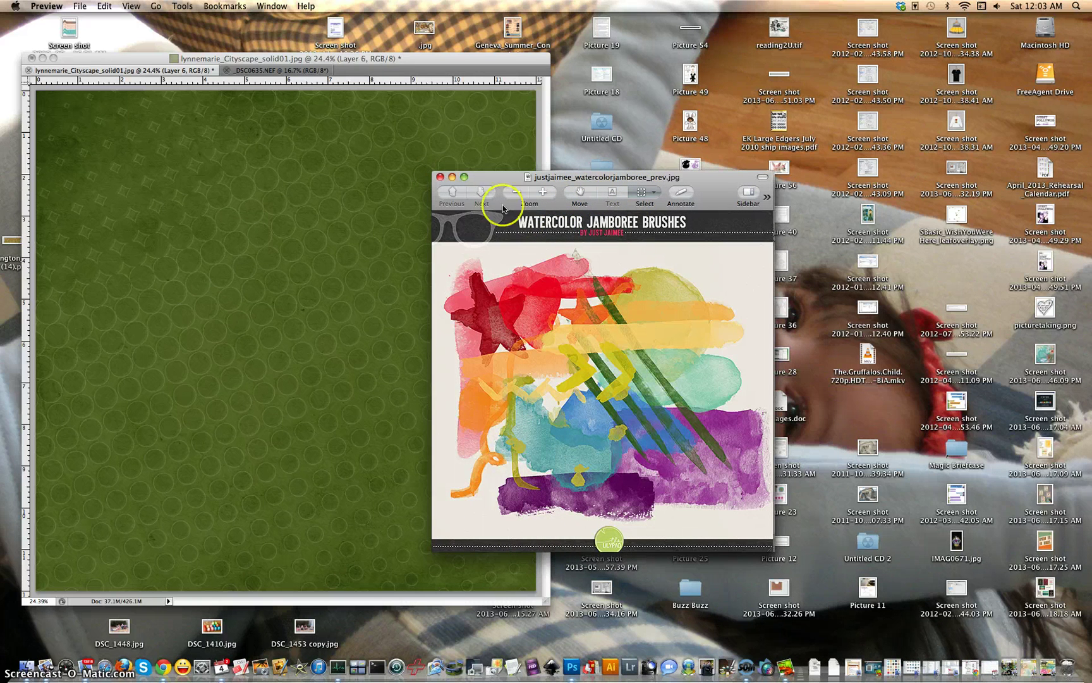
{"action": "left_click", "coordinate": [453, 178]}
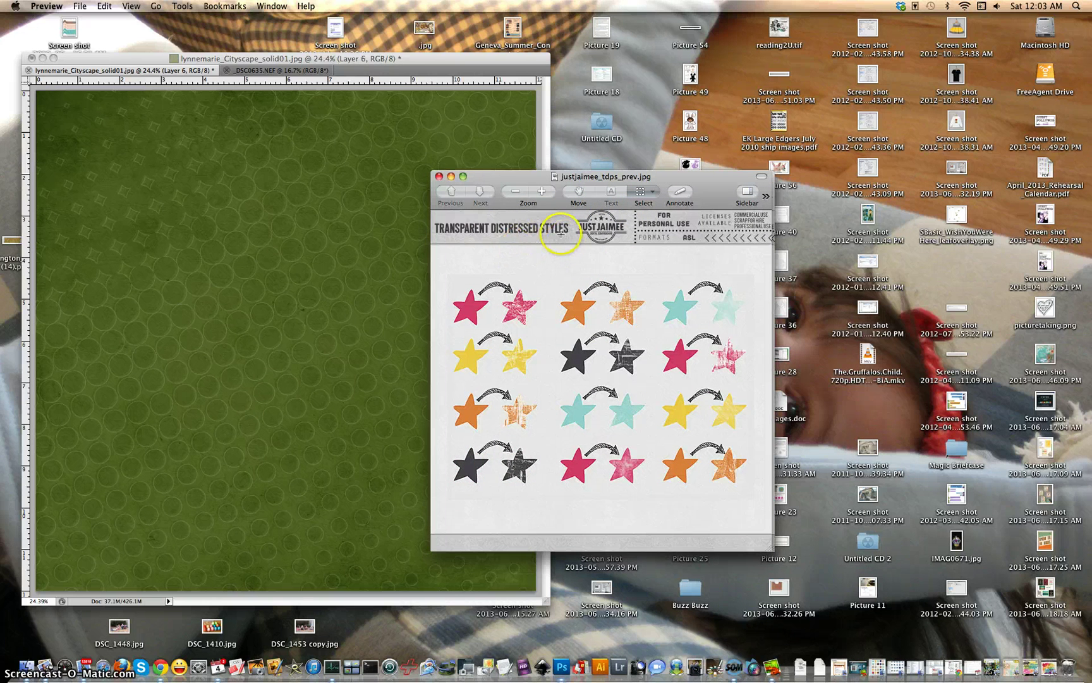
{"action": "left_click", "coordinate": [450, 176]}
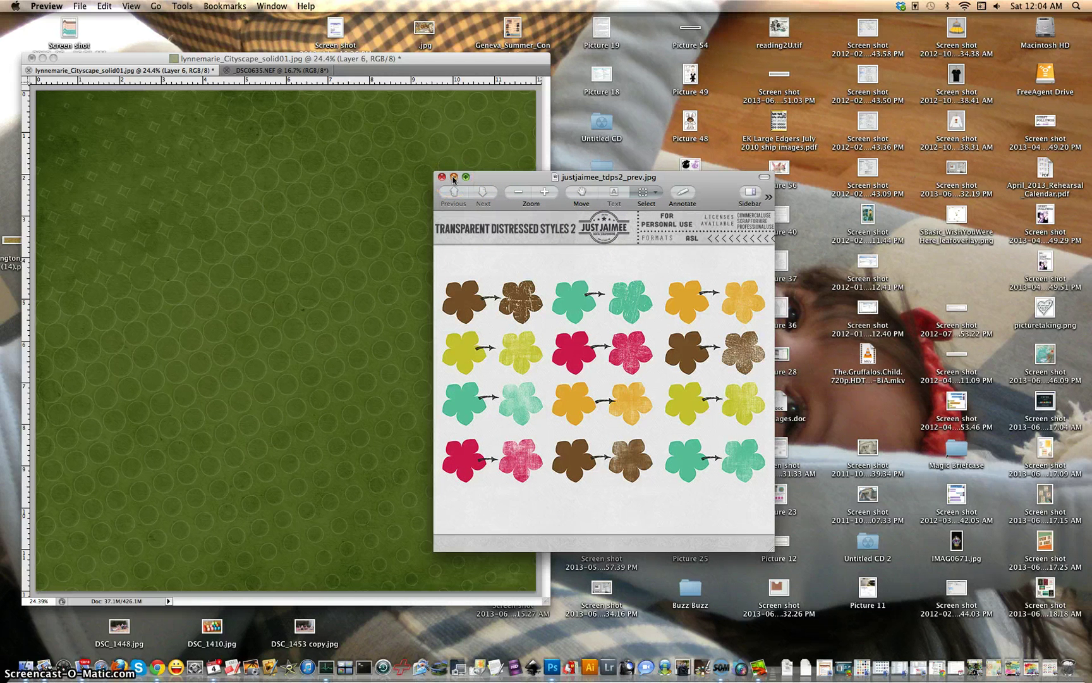
{"action": "left_click", "coordinate": [453, 178]}
{"action": "left_click", "coordinate": [482, 138]}
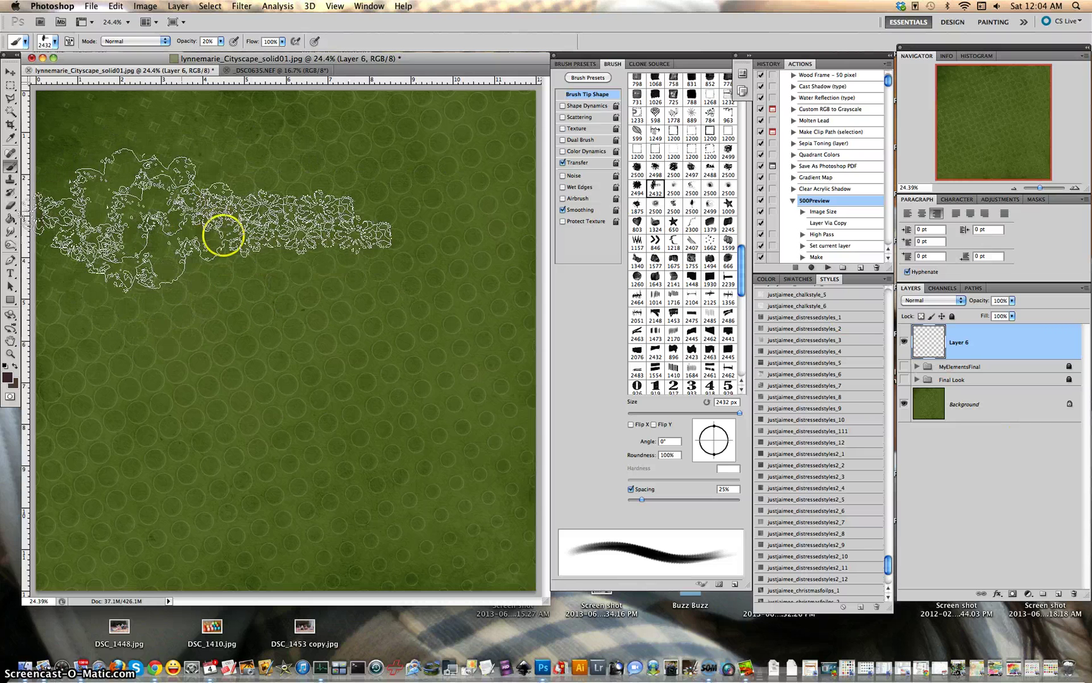
Set the foreground color to black and stamp the 2432 px textured brush at 20% opacity along the paper's top-left edge
{"action": "left_click", "coordinate": [6, 365]}
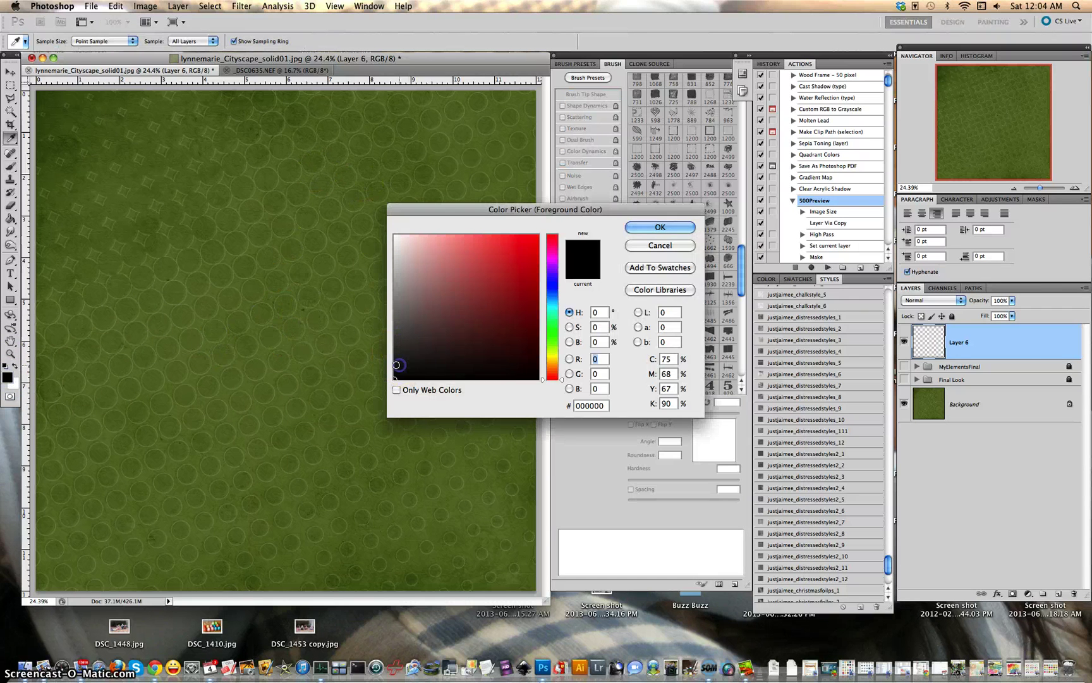
{"action": "left_click", "coordinate": [653, 226]}
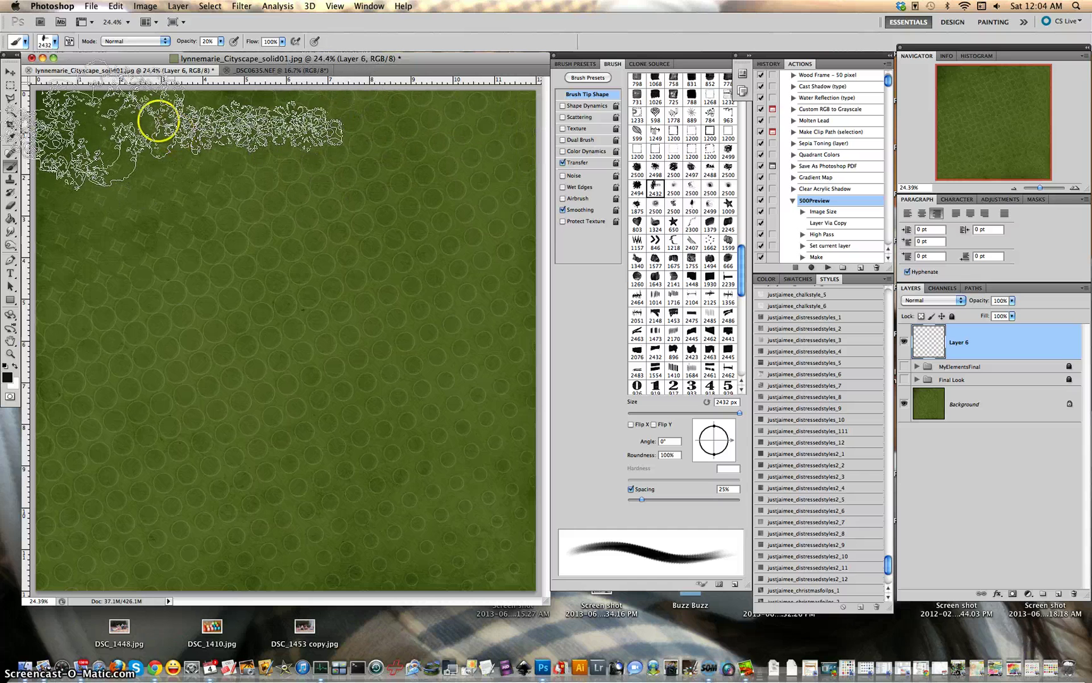
{"action": "left_click", "coordinate": [157, 98]}
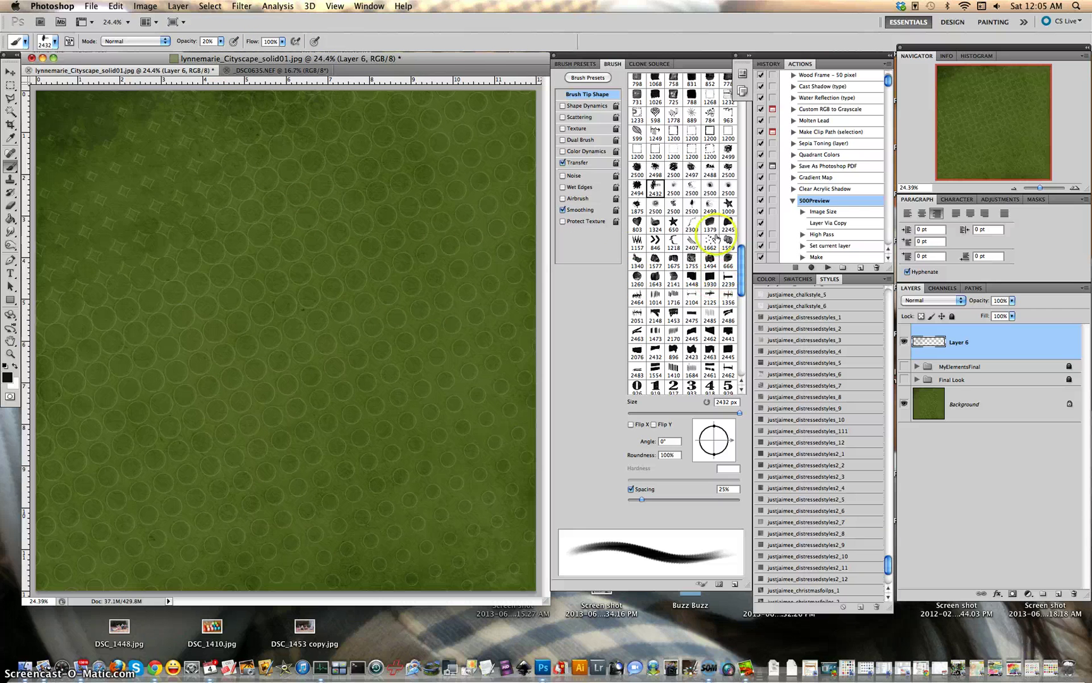
Flip the 2500 px textured brush horizontally and stamp it over the paper's upper corners, letting it run off the edges
{"action": "left_click", "coordinate": [630, 425]}
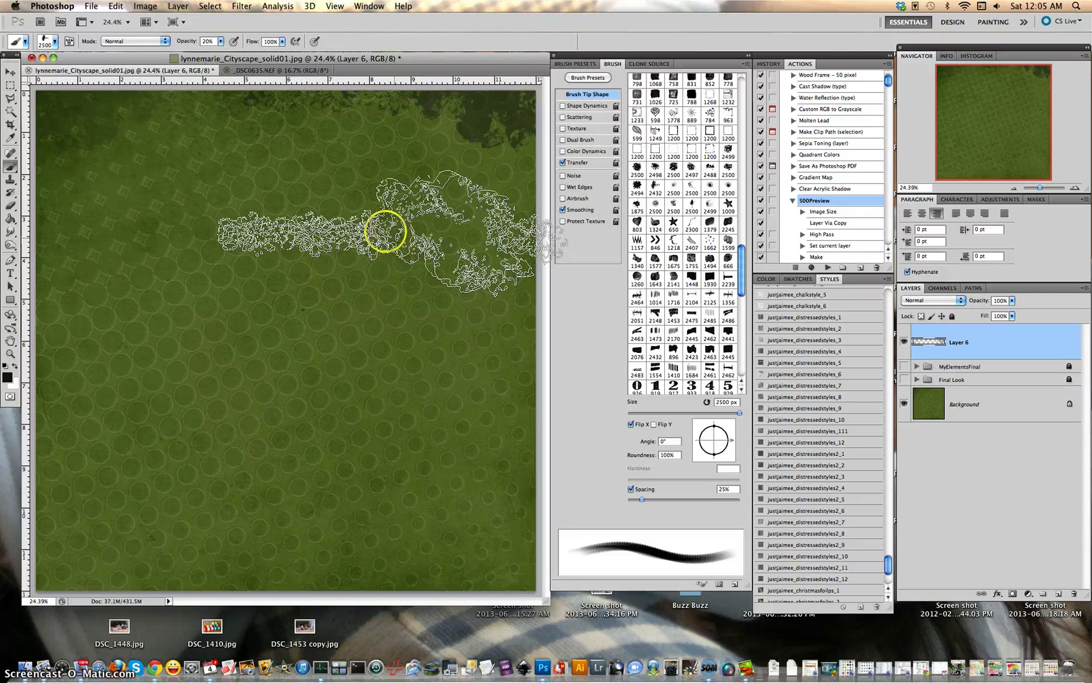
{"action": "scroll", "coordinate": [379, 227], "scroll_direction": "down", "scroll_amount": 3}
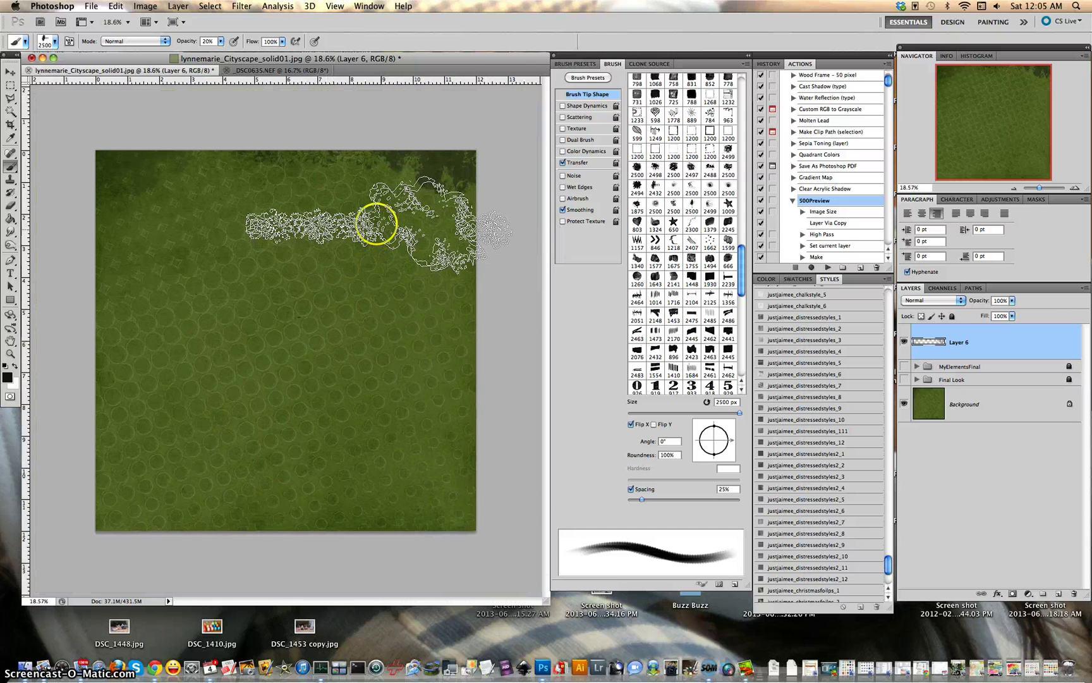
{"action": "scroll", "coordinate": [376, 217], "scroll_direction": "down", "scroll_amount": 1}
{"action": "scroll", "coordinate": [376, 216], "scroll_direction": "down", "scroll_amount": 2}
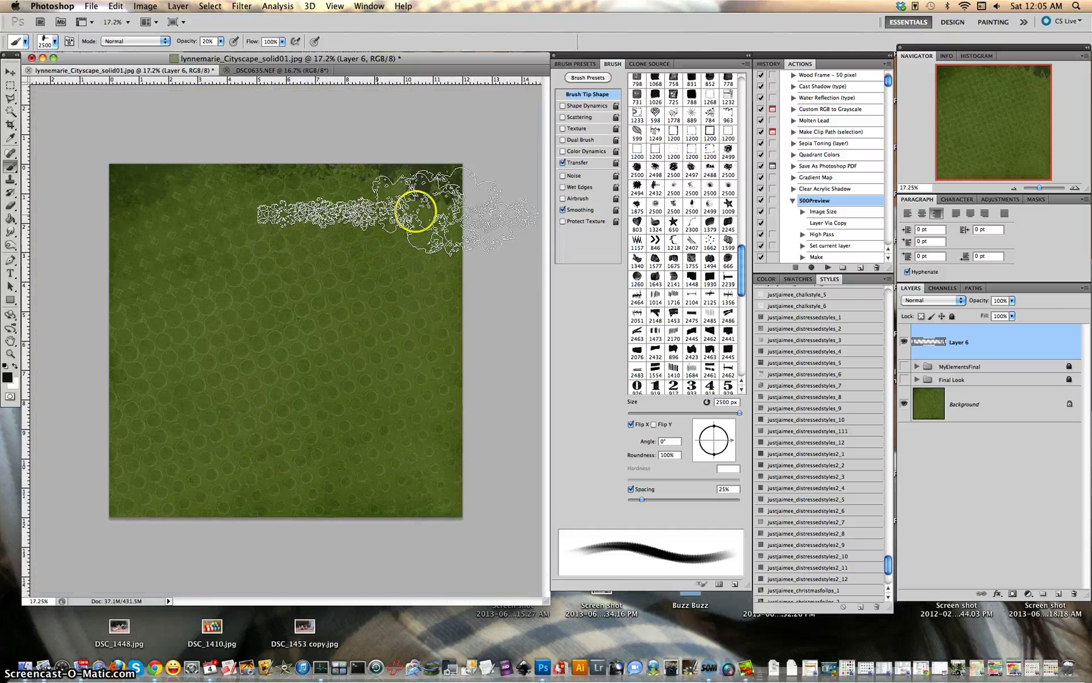
{"action": "scroll", "coordinate": [422, 210], "scroll_direction": "down", "scroll_amount": 4}
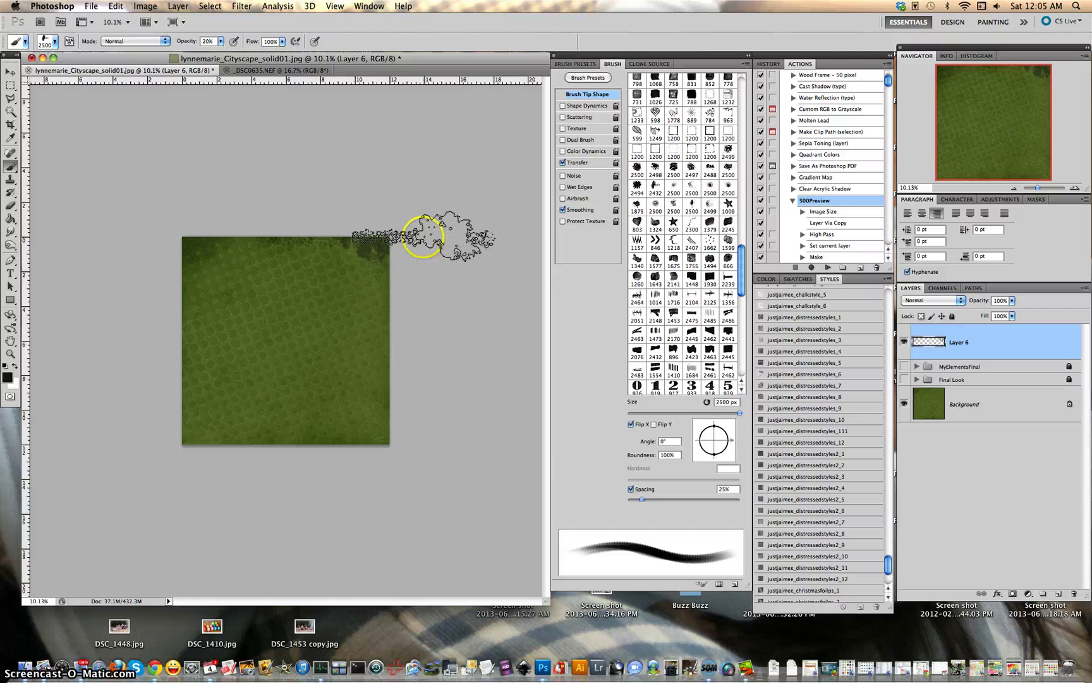
{"action": "scroll", "coordinate": [423, 237], "scroll_direction": "up", "scroll_amount": 3}
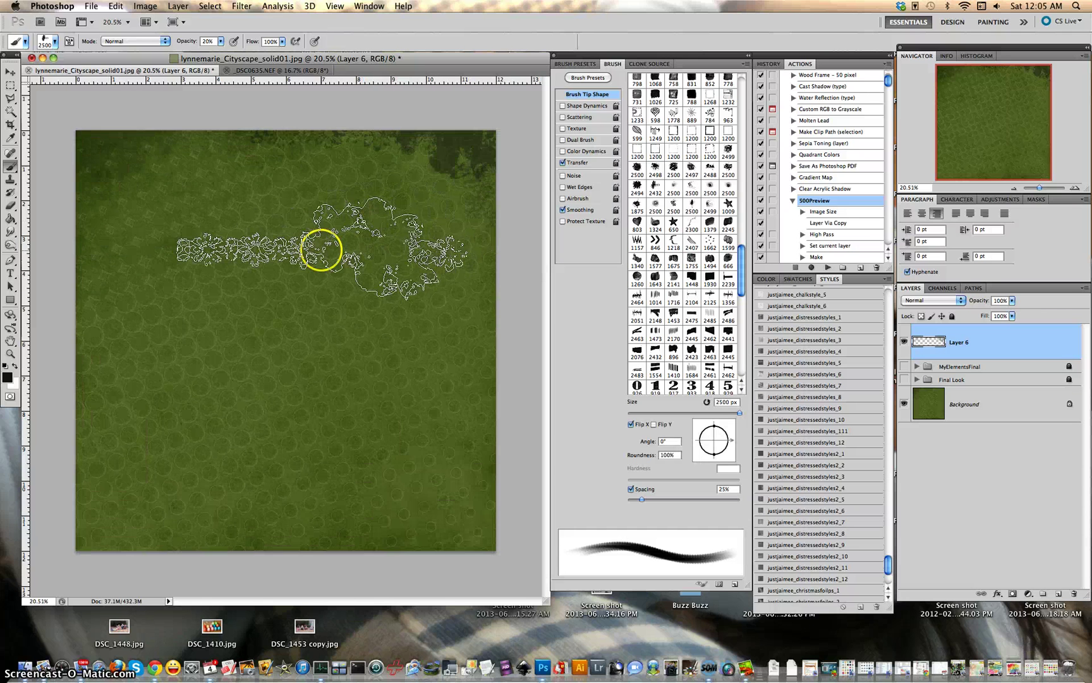
{"action": "scroll", "coordinate": [323, 244], "scroll_direction": "up", "scroll_amount": 2}
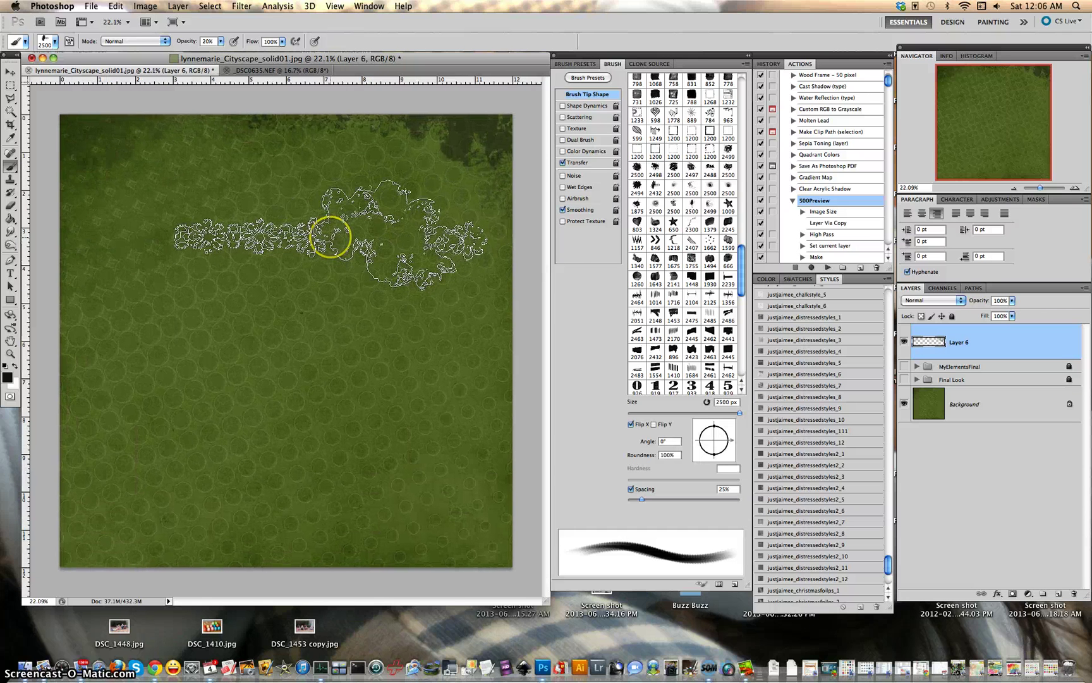
{"action": "scroll", "coordinate": [326, 244], "scroll_direction": "up", "scroll_amount": 1}
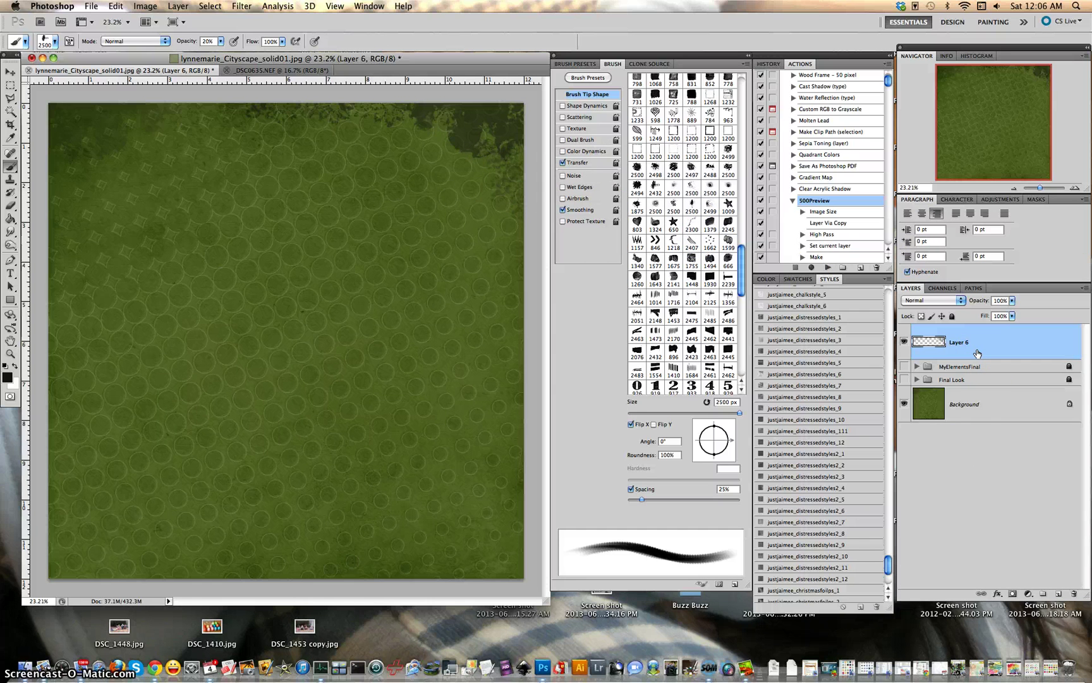
Add a new layer and stamp a black star near the paper's upper left with the 650 px star brush at 100% opacity
{"action": "left_click", "coordinate": [1059, 594]}
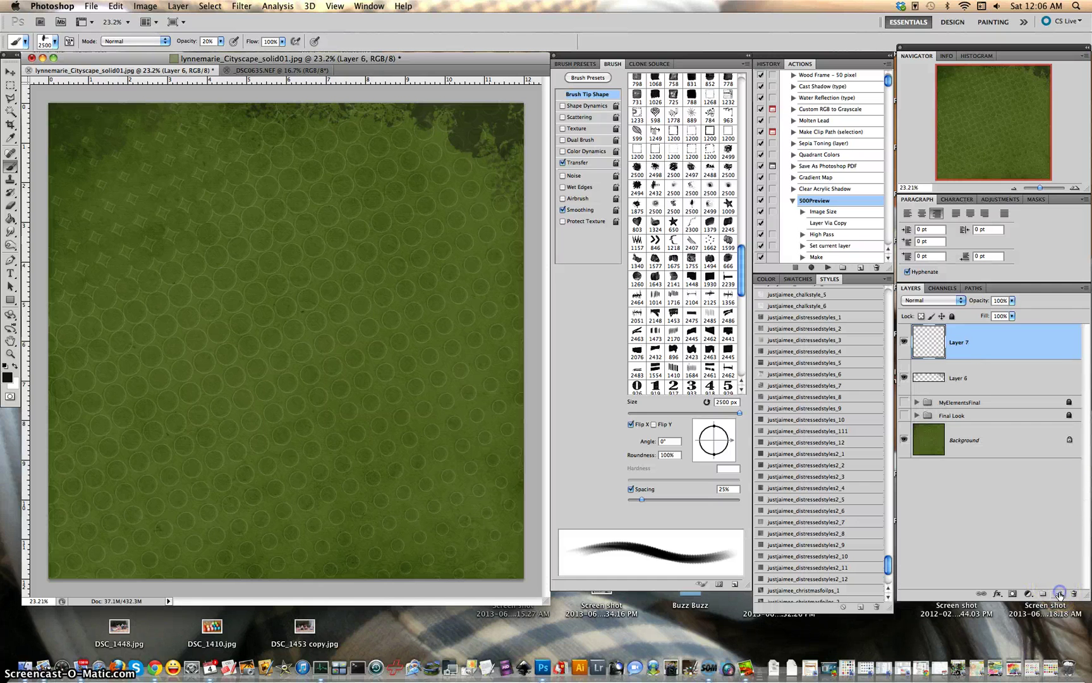
{"action": "left_click", "coordinate": [674, 223]}
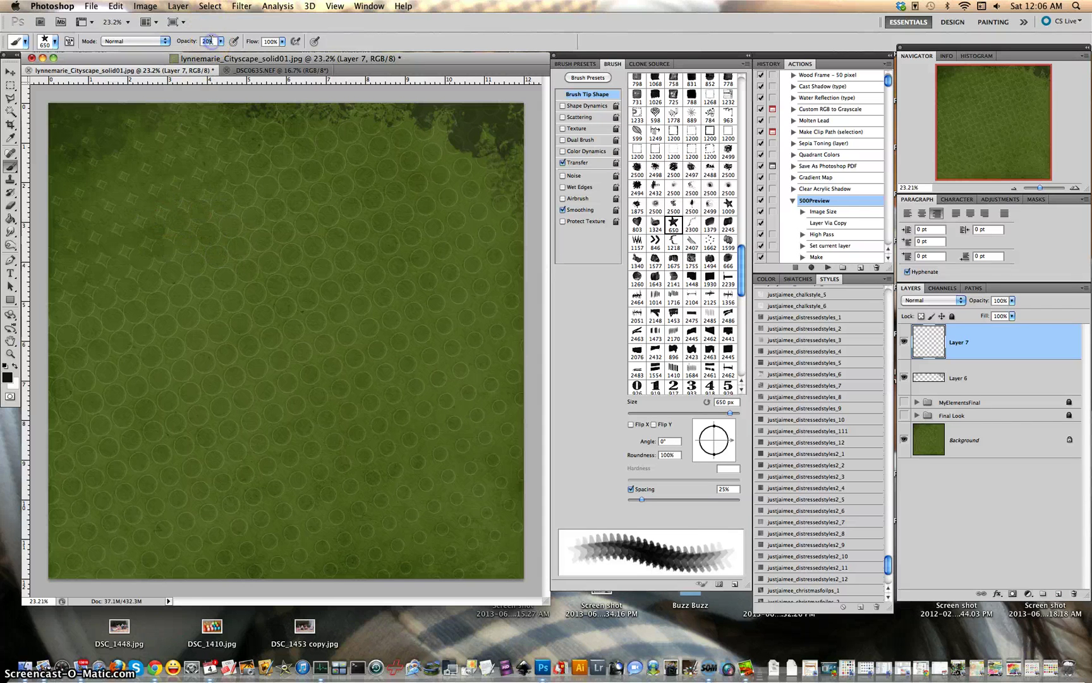
{"action": "type", "text": "100"}
{"action": "left_click", "coordinate": [126, 193]}
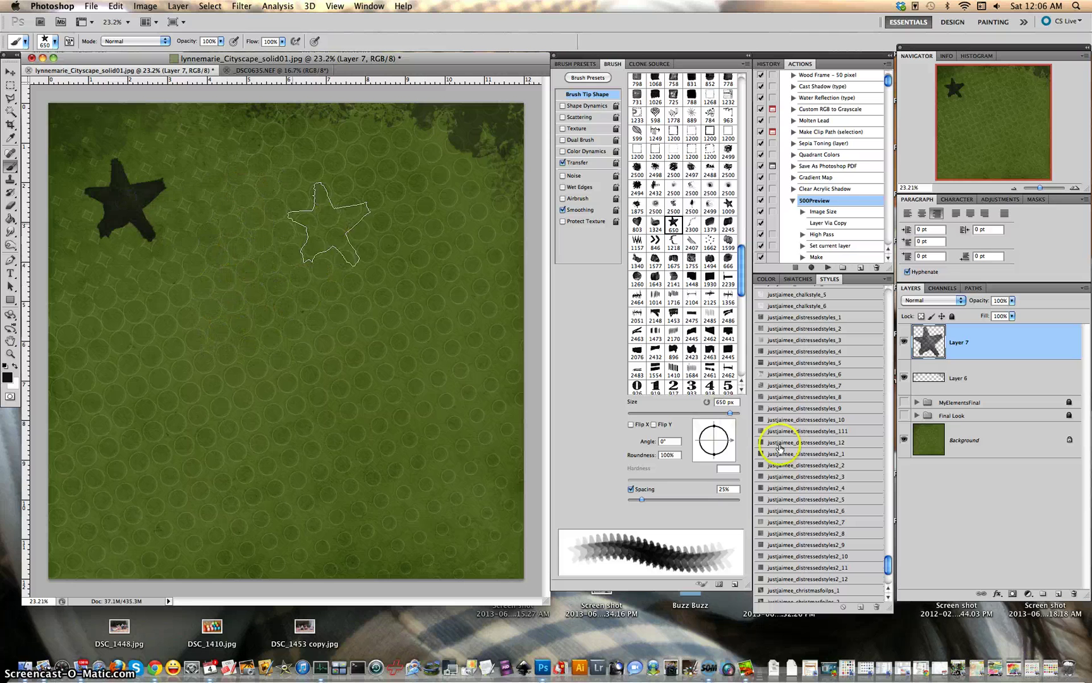
Stamp two 626 px stars, one rotated to -49° at the paper's top edge and one rotated to -133° at its left edge
{"action": "left_click_drag", "start_coordinate": [730, 440], "coordinate": [726, 454]}
{"action": "left_click", "coordinate": [654, 471]}
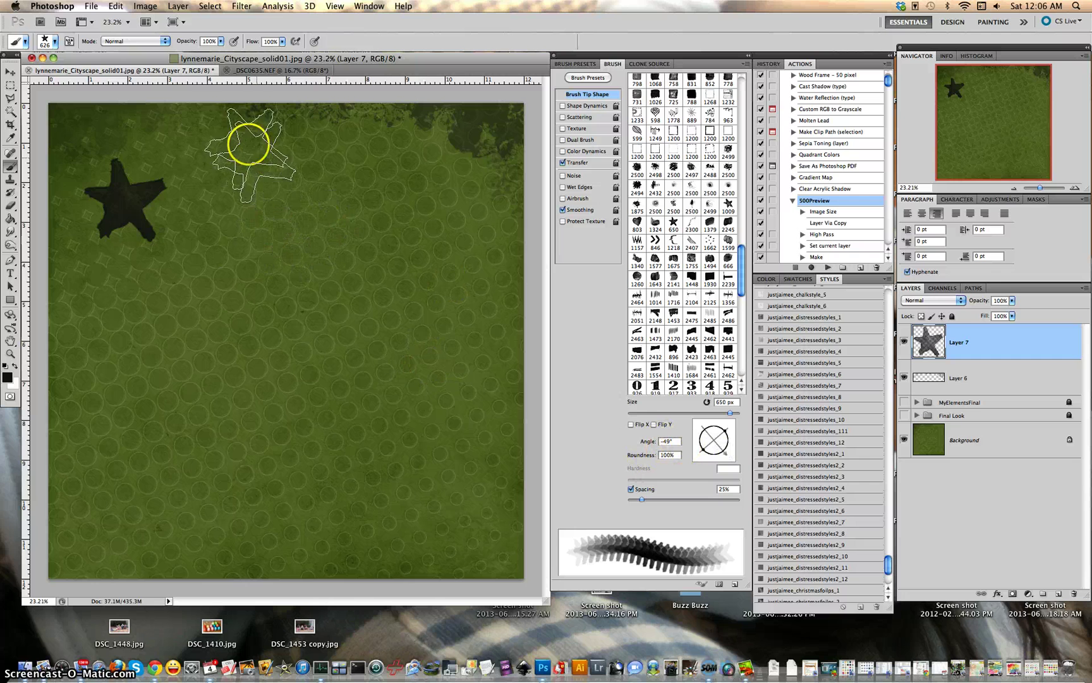
{"action": "left_click", "coordinate": [219, 117]}
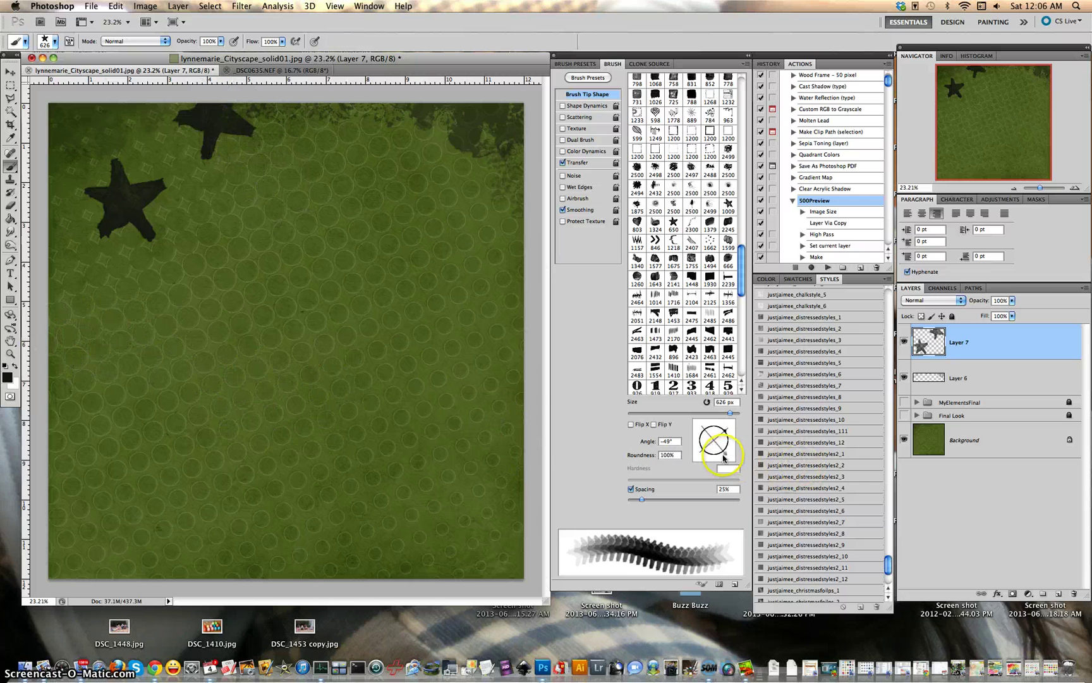
{"action": "left_click_drag", "start_coordinate": [724, 457], "coordinate": [700, 454]}
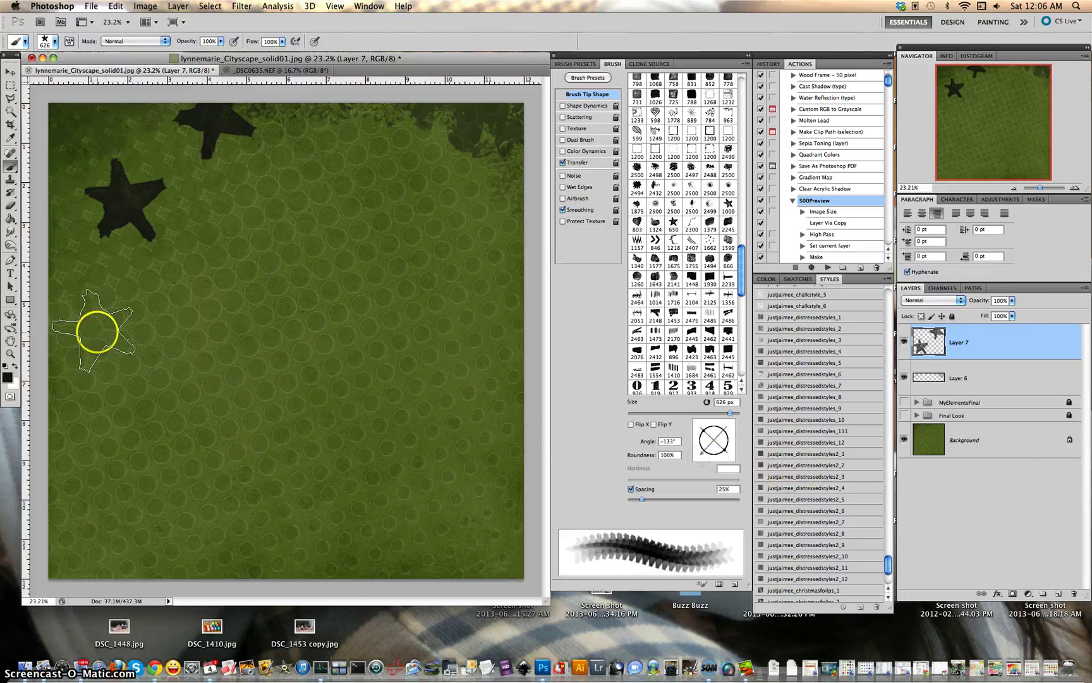
{"action": "left_click", "coordinate": [95, 332]}
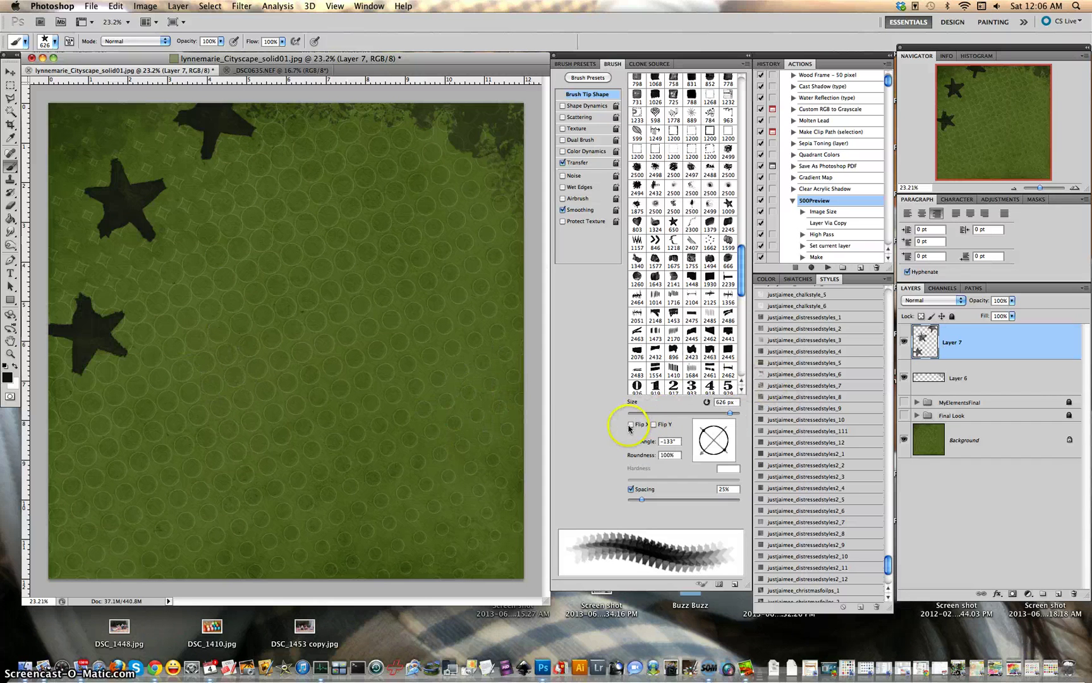
Stamp a horizontally flipped star below the top-edge star, and a 400 px star flipped on both axes above it
{"action": "left_click", "coordinate": [629, 426]}
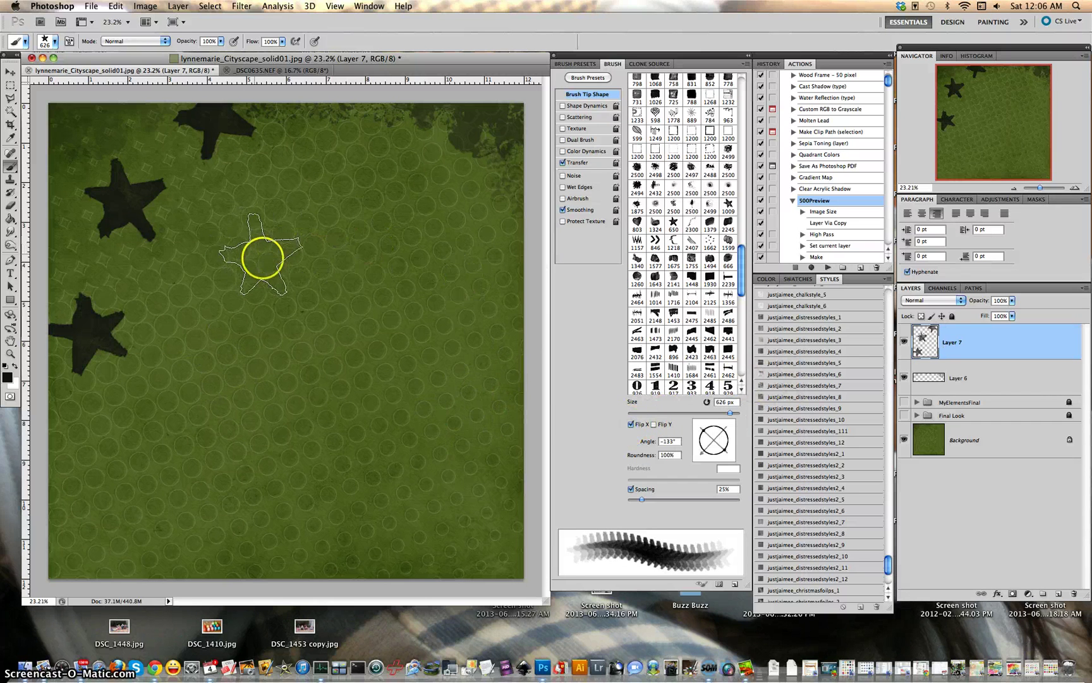
{"action": "left_click", "coordinate": [259, 250]}
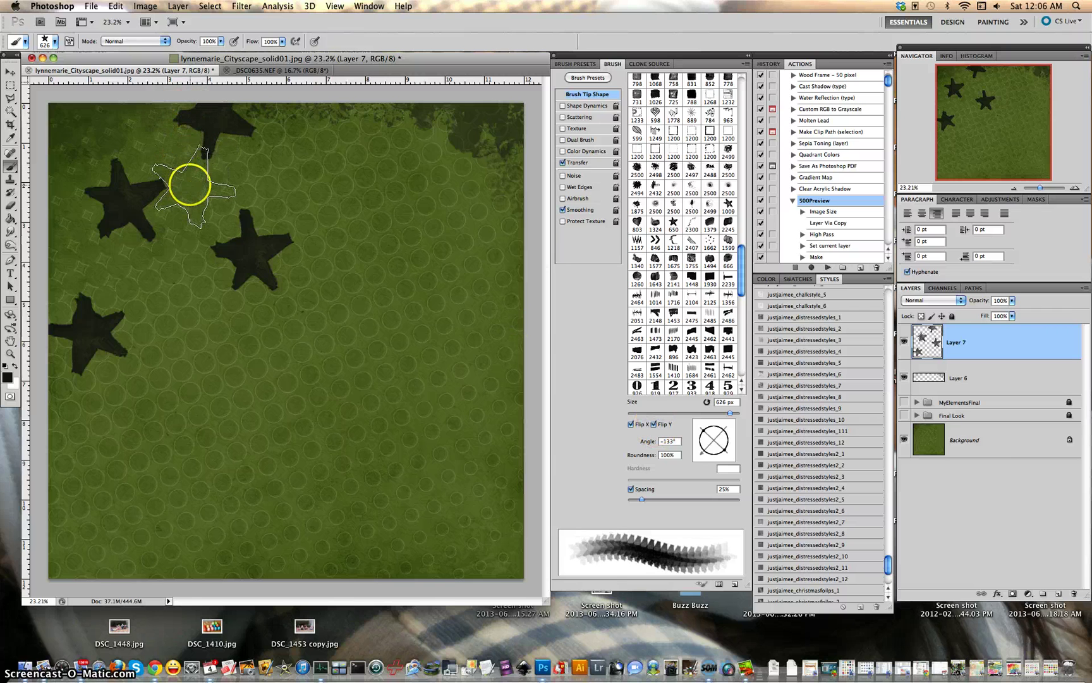
{"action": "key", "text": "bracketleft"}
{"action": "key", "text": "bracketleft"}
{"action": "key", "text": "bracketleft"}
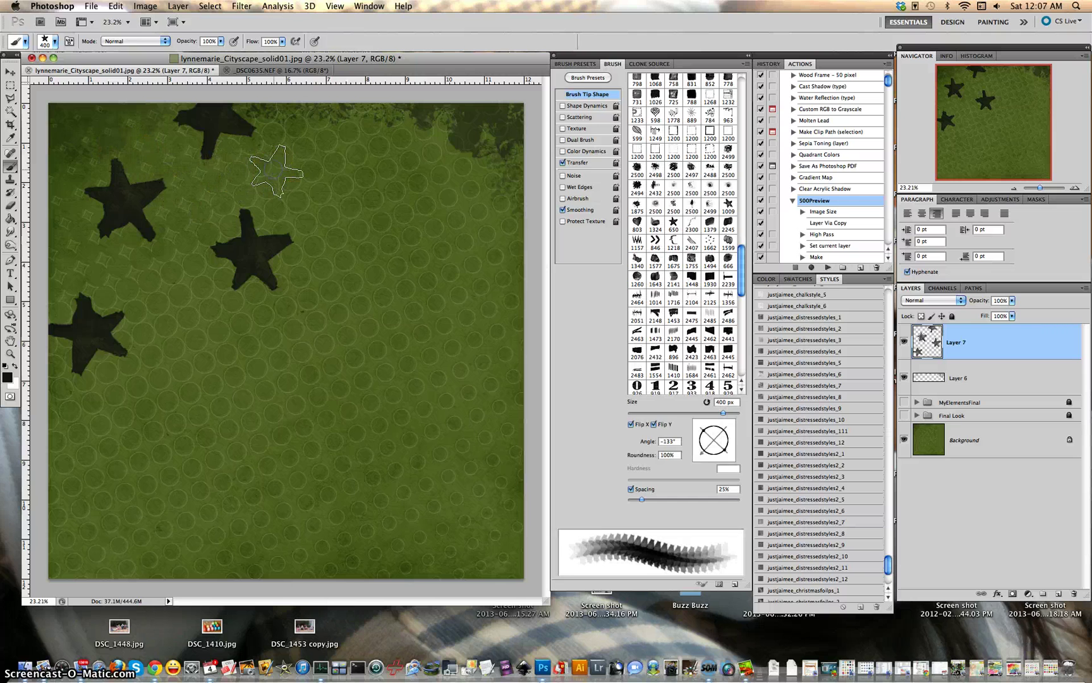
{"action": "left_click", "coordinate": [276, 171]}
Enlarge the star brush to 1500 px and stamp a large star running off the paper's top-left corner
{"action": "key", "text": "bracketright"}
{"action": "key", "text": "bracketright"}
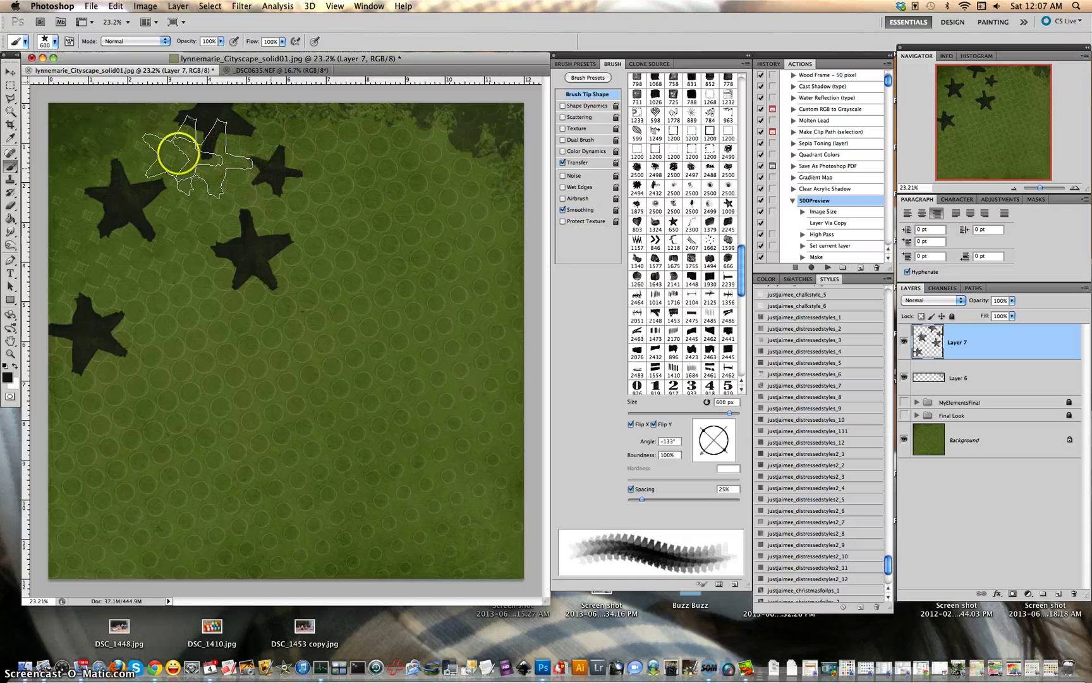
{"action": "key", "text": "bracketright"}
{"action": "key", "text": "bracketright"}
{"action": "key", "text": "bracketright"}
{"action": "key", "text": "bracketright"}
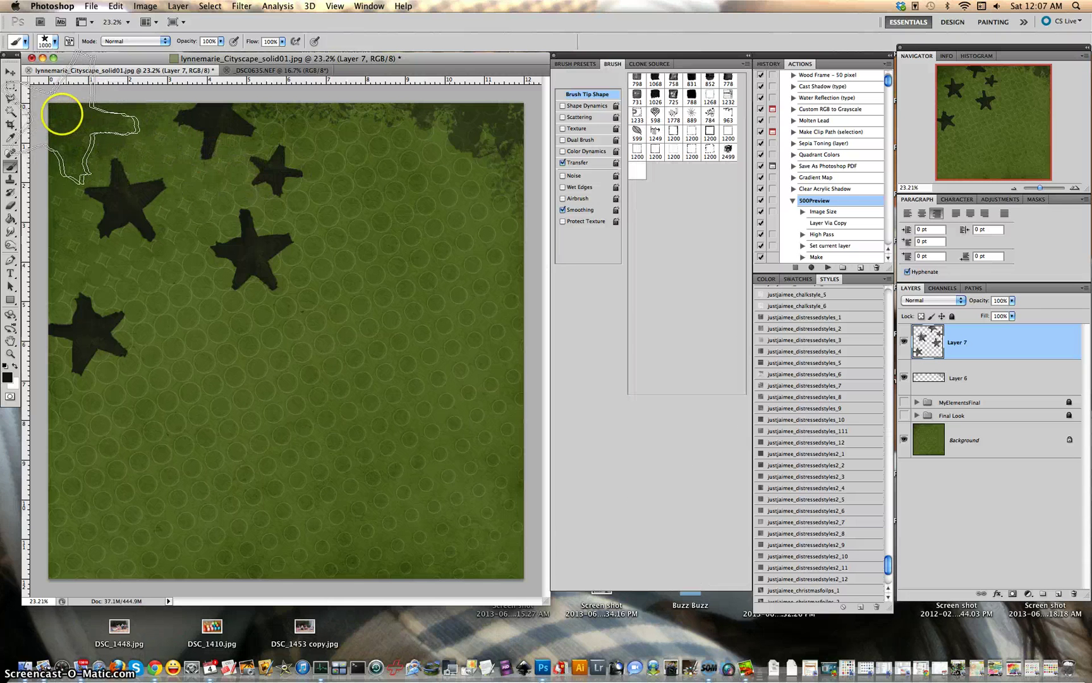
{"action": "key", "text": "bracketright"}
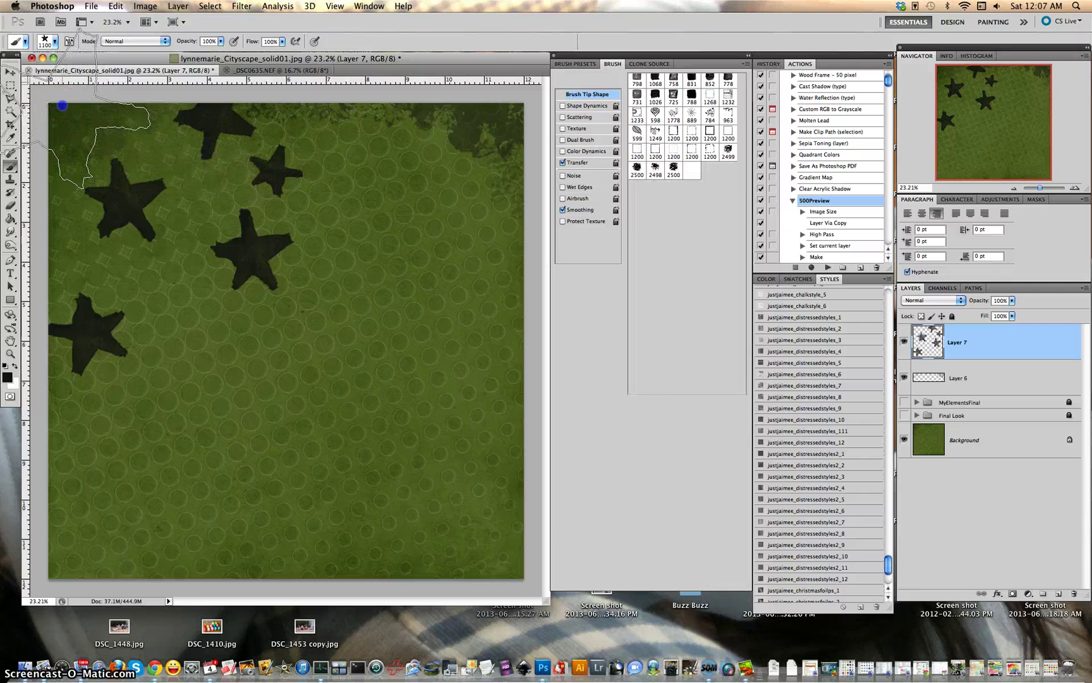
{"action": "key", "text": "bracketright"}
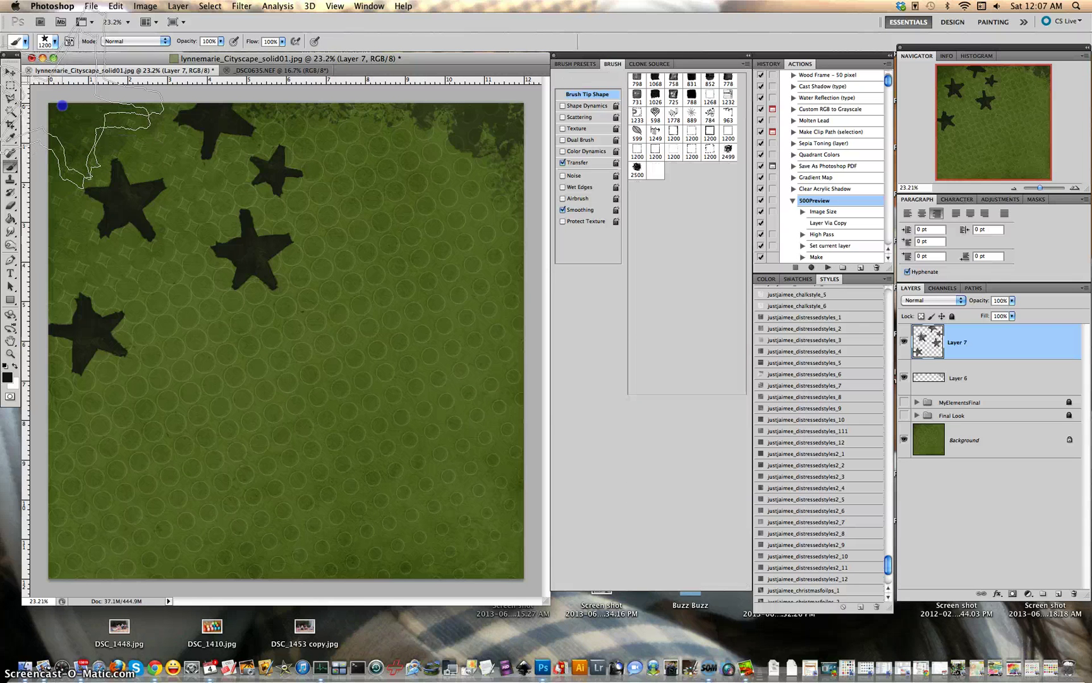
{"action": "left_click", "coordinate": [334, 200]}
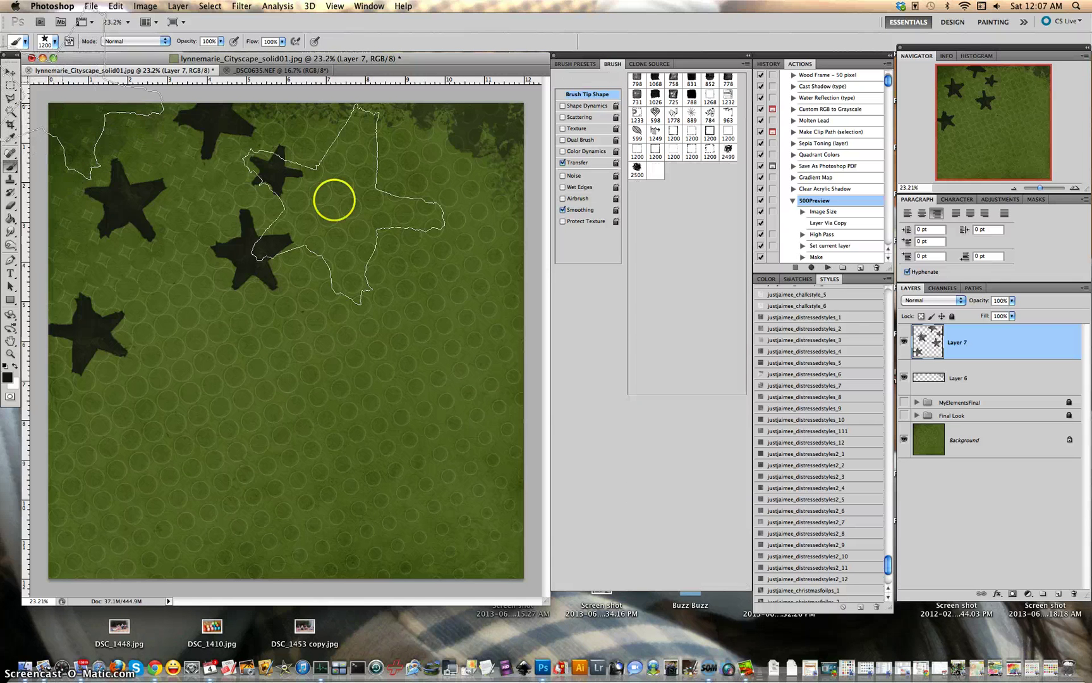
{"action": "key", "text": "bracketright"}
{"action": "key", "text": "bracketright"}
{"action": "key", "text": "bracketright"}
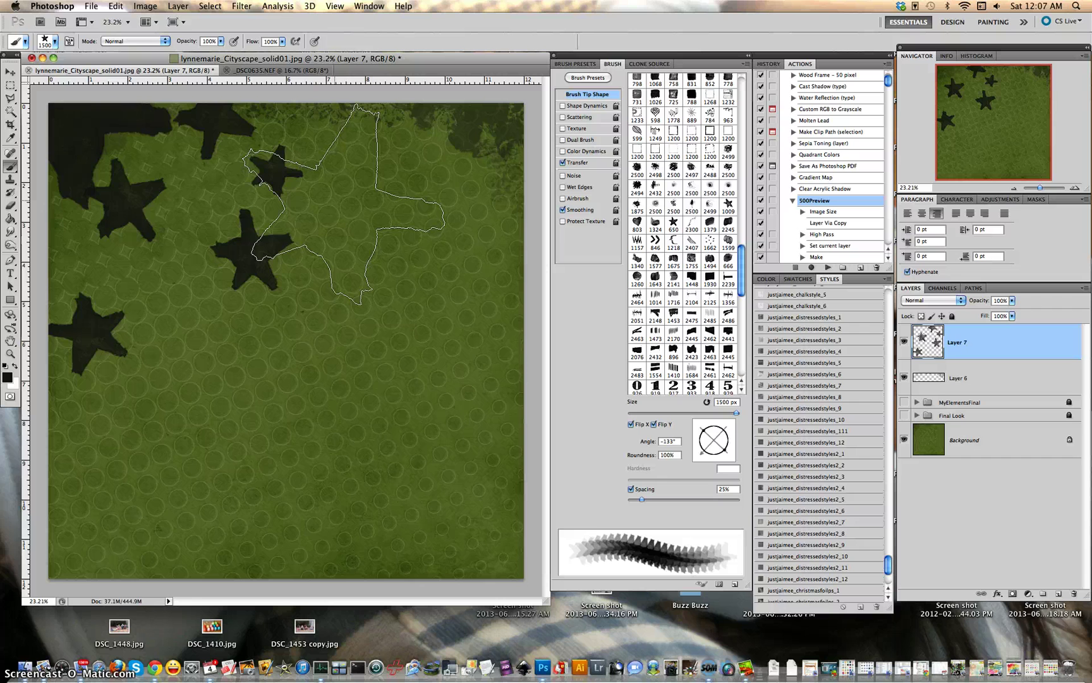
{"action": "left_click", "coordinate": [330, 198]}
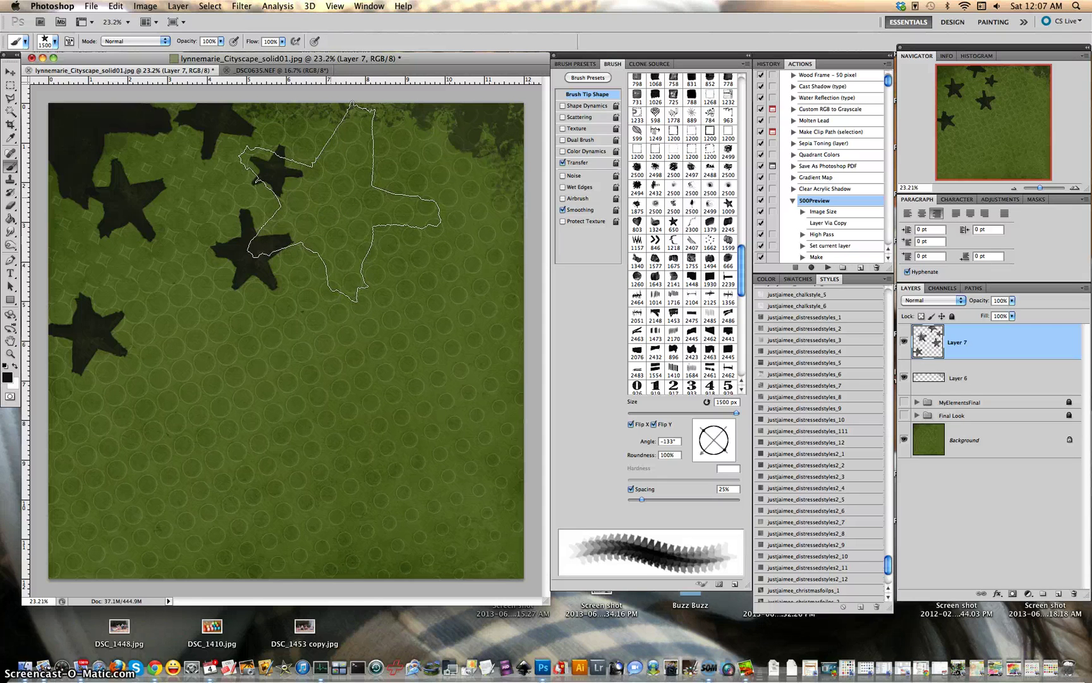
{"action": "mouse_move", "coordinate": [332, 199]}
{"action": "left_mouse_down"}
{"action": "mouse_move", "coordinate": [342, 285]}
{"action": "mouse_move", "coordinate": [315, 278]}
{"action": "mouse_move", "coordinate": [334, 268]}
{"action": "mouse_move", "coordinate": [403, 307]}
{"action": "left_mouse_up"}
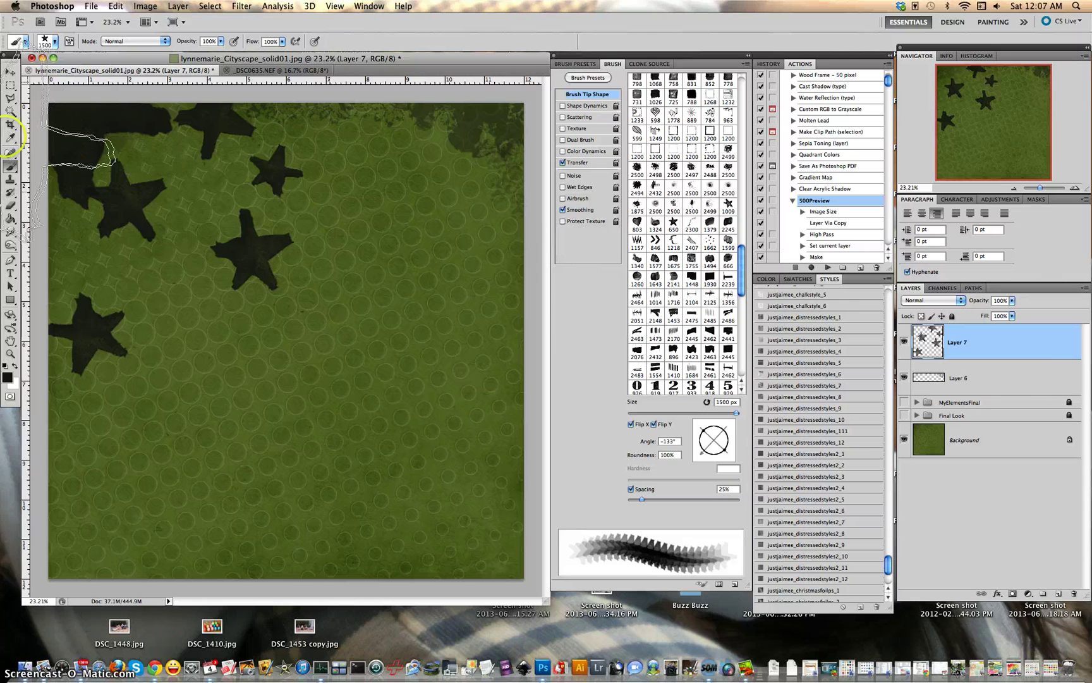
Stamp the large 1500 px star over the paper's top-left corner and add a new layer above the stars
{"action": "left_click_drag", "start_coordinate": [75, 102], "coordinate": [223, 212]}
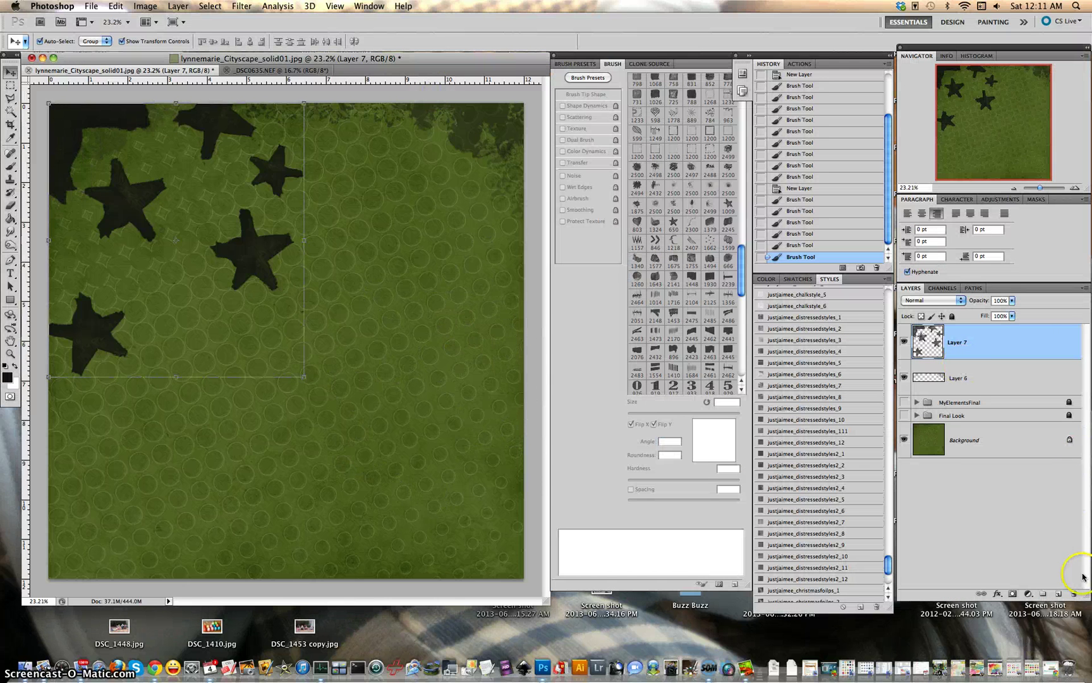
{"action": "left_click", "coordinate": [1060, 595]}
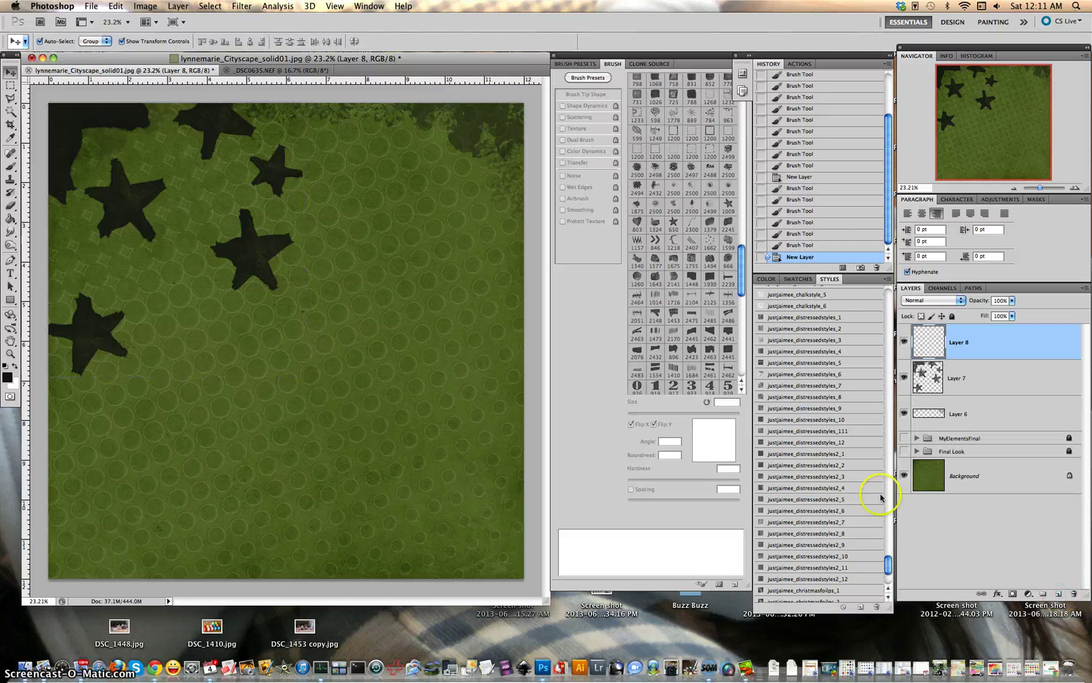
Stamp the 2500 px textured brush at an 88° angle down the paper's right edge, switching to a horizontal flip after the first stamp
{"action": "left_click", "coordinate": [10, 167]}
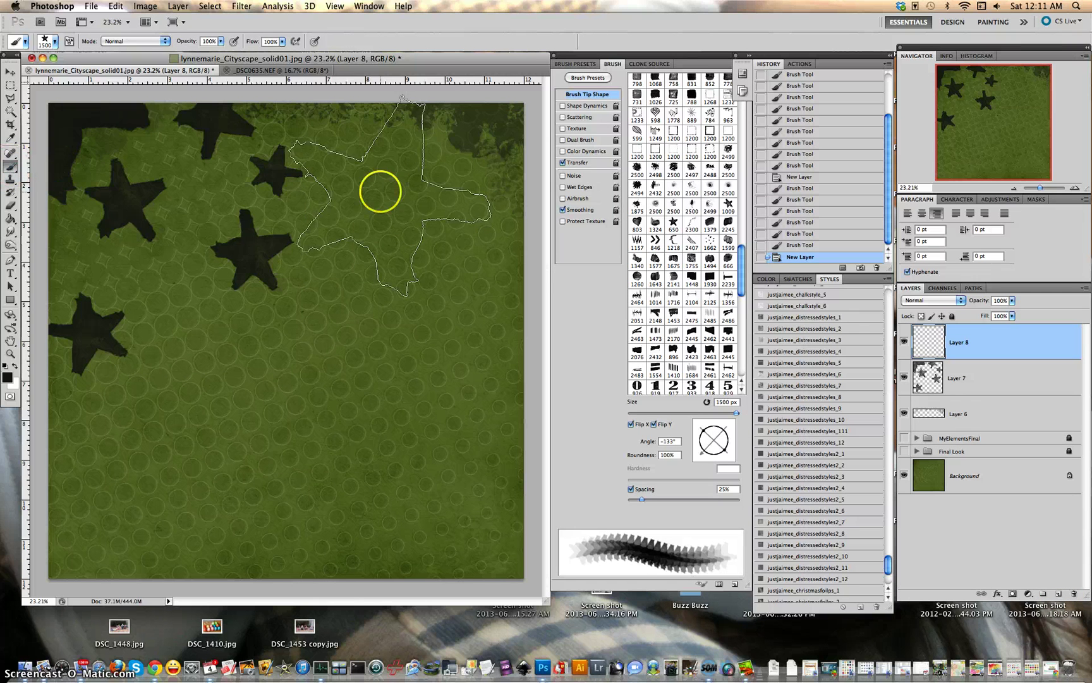
{"action": "left_click", "coordinate": [675, 170]}
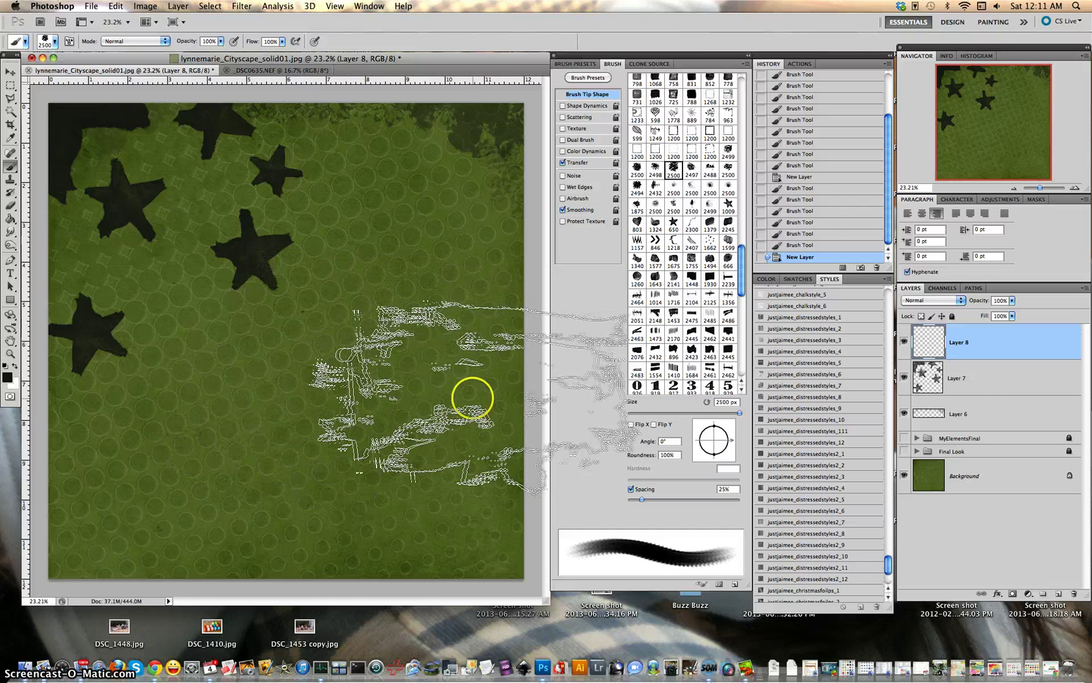
{"action": "left_click_drag", "start_coordinate": [730, 443], "coordinate": [715, 423]}
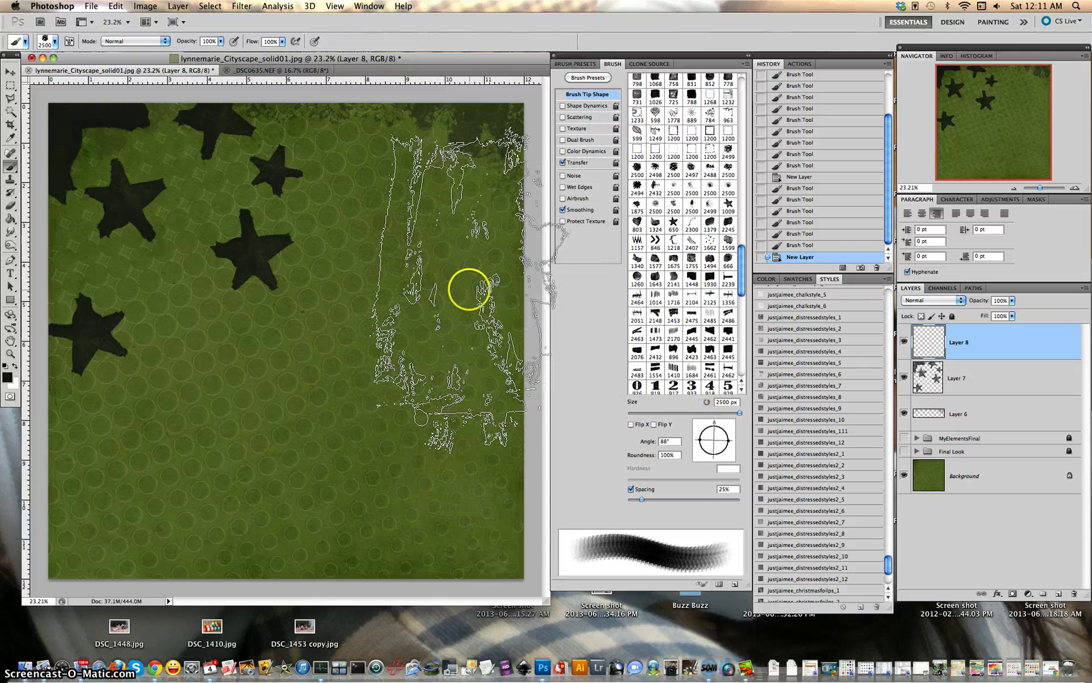
{"action": "scroll", "coordinate": [469, 290], "scroll_direction": "down", "scroll_amount": 1}
{"action": "scroll", "coordinate": [469, 290], "scroll_direction": "down", "scroll_amount": 2}
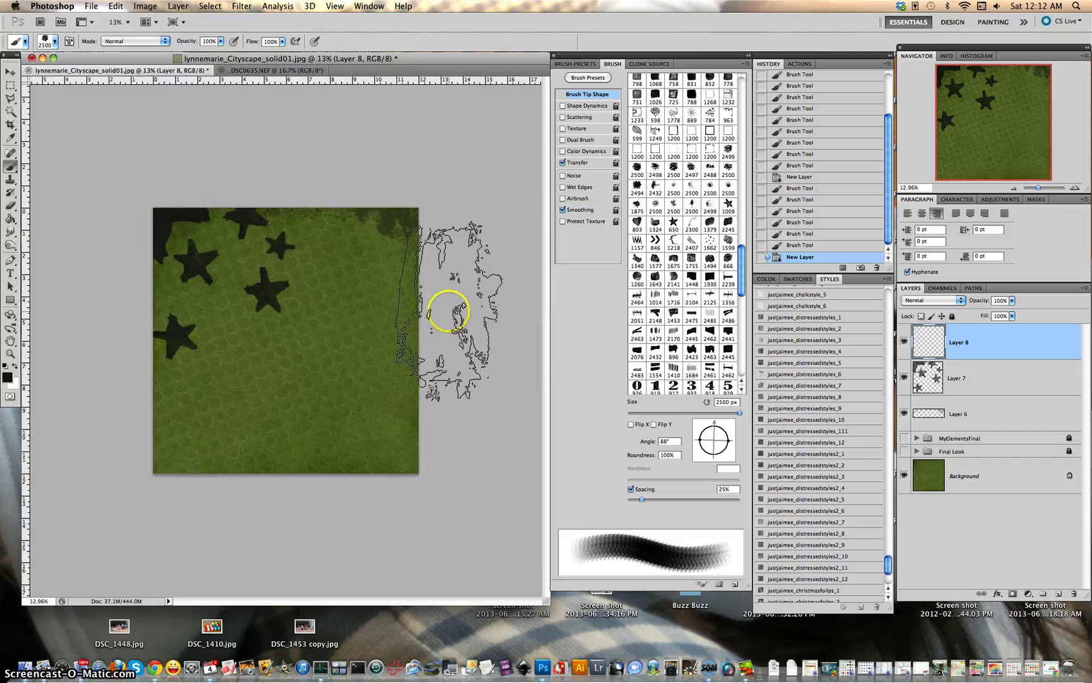
{"action": "mouse_move", "coordinate": [448, 291]}
{"action": "left_mouse_down"}
{"action": "mouse_move", "coordinate": [446, 480]}
{"action": "mouse_move", "coordinate": [456, 409]}
{"action": "left_mouse_up"}
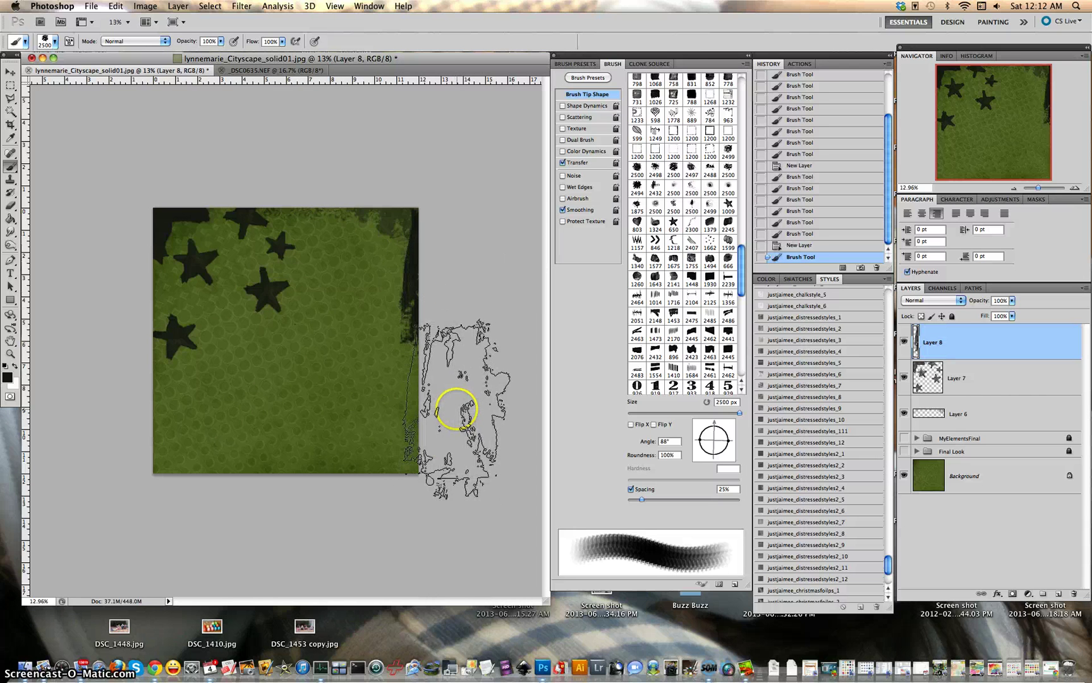
{"action": "left_click", "coordinate": [626, 425]}
{"action": "left_click_drag", "start_coordinate": [463, 415], "coordinate": [455, 414]}
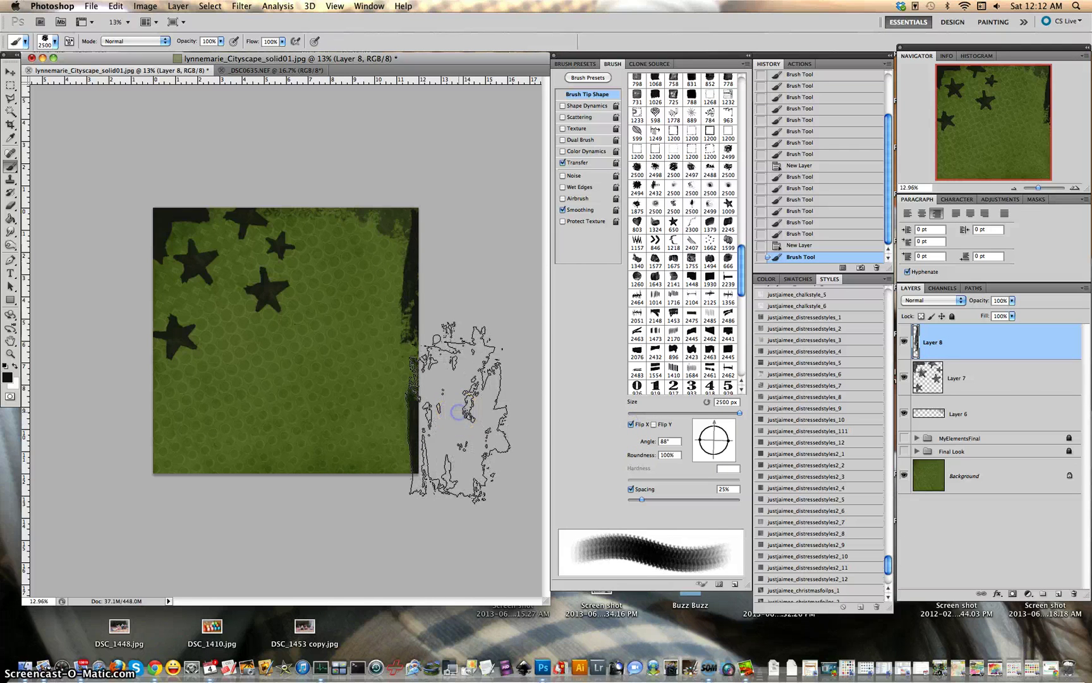
{"action": "left_click_drag", "start_coordinate": [407, 176], "coordinate": [415, 249]}
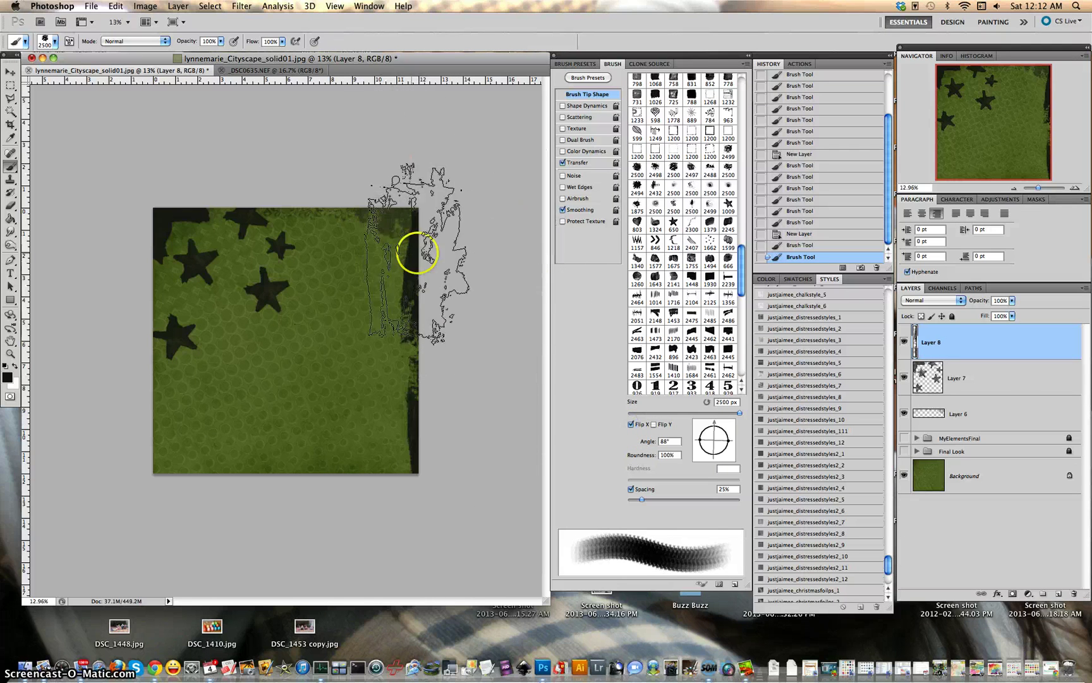
Set the textured brush angle to 0° and stamp it along the paper's top, bottom and left edges
{"action": "left_click_drag", "start_coordinate": [709, 434], "coordinate": [730, 443]}
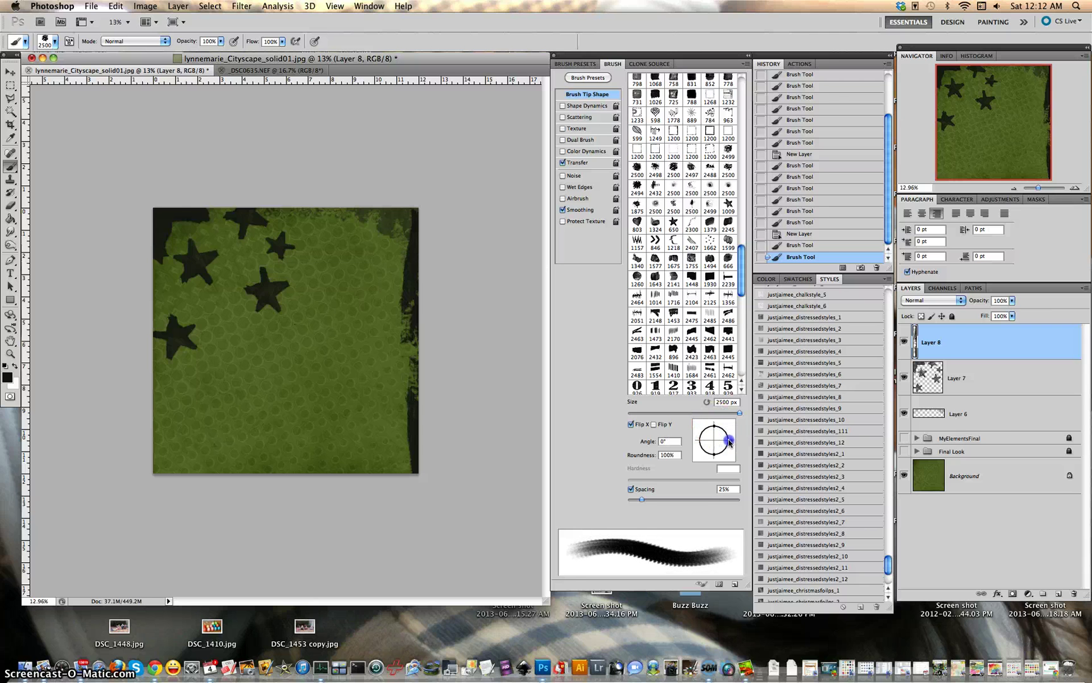
{"action": "left_click", "coordinate": [367, 182]}
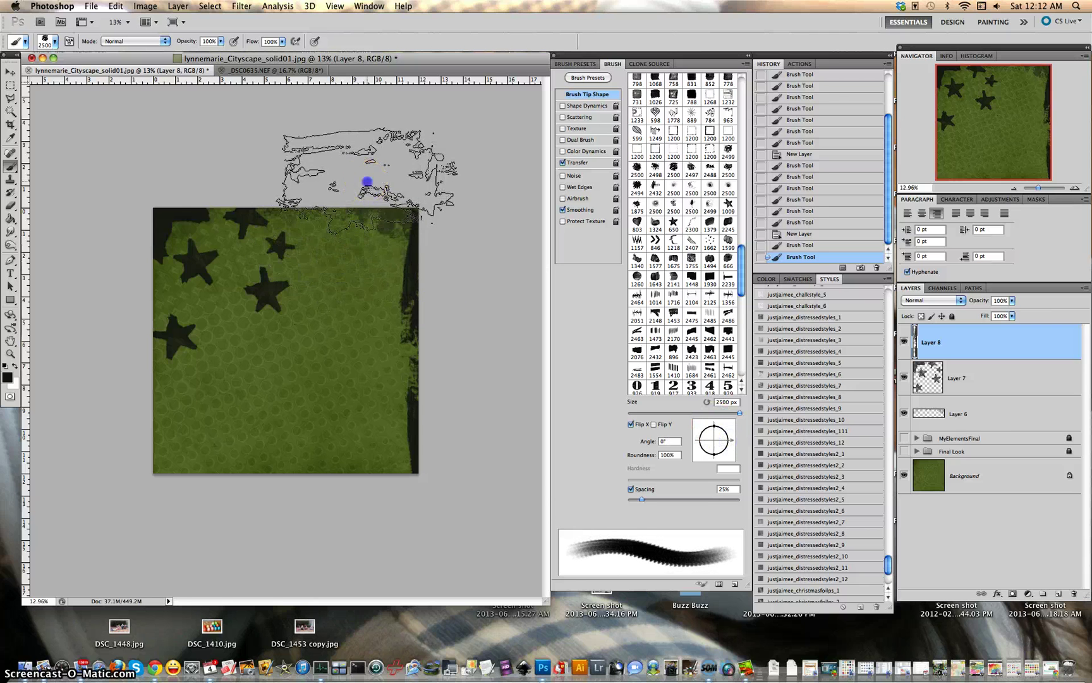
{"action": "left_click", "coordinate": [364, 510]}
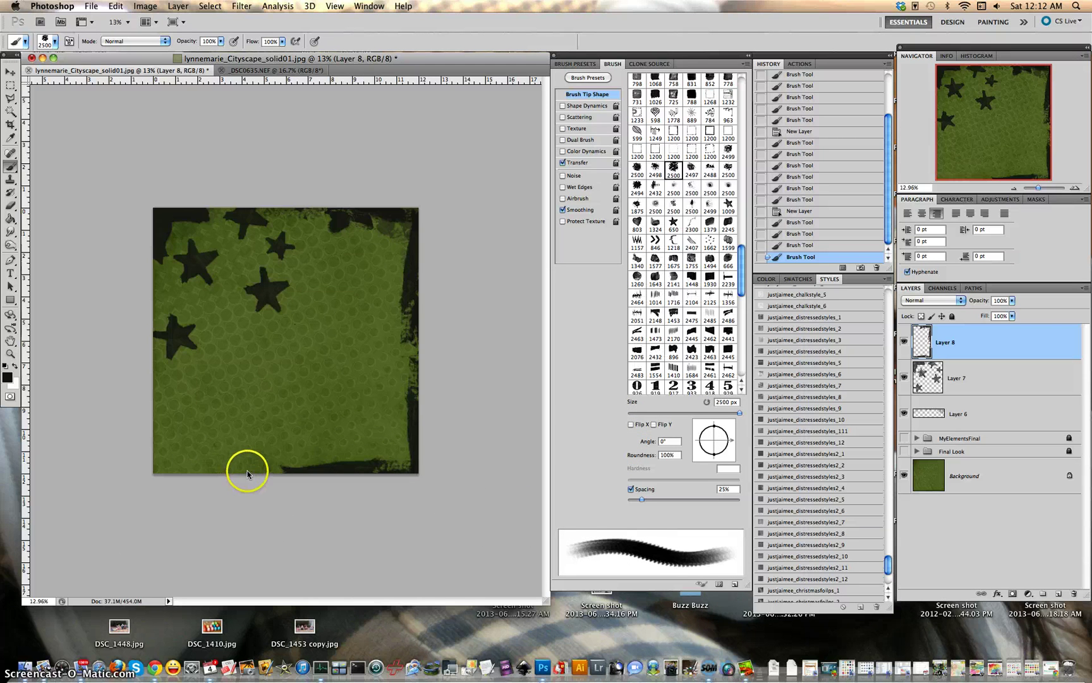
{"action": "left_click", "coordinate": [209, 499]}
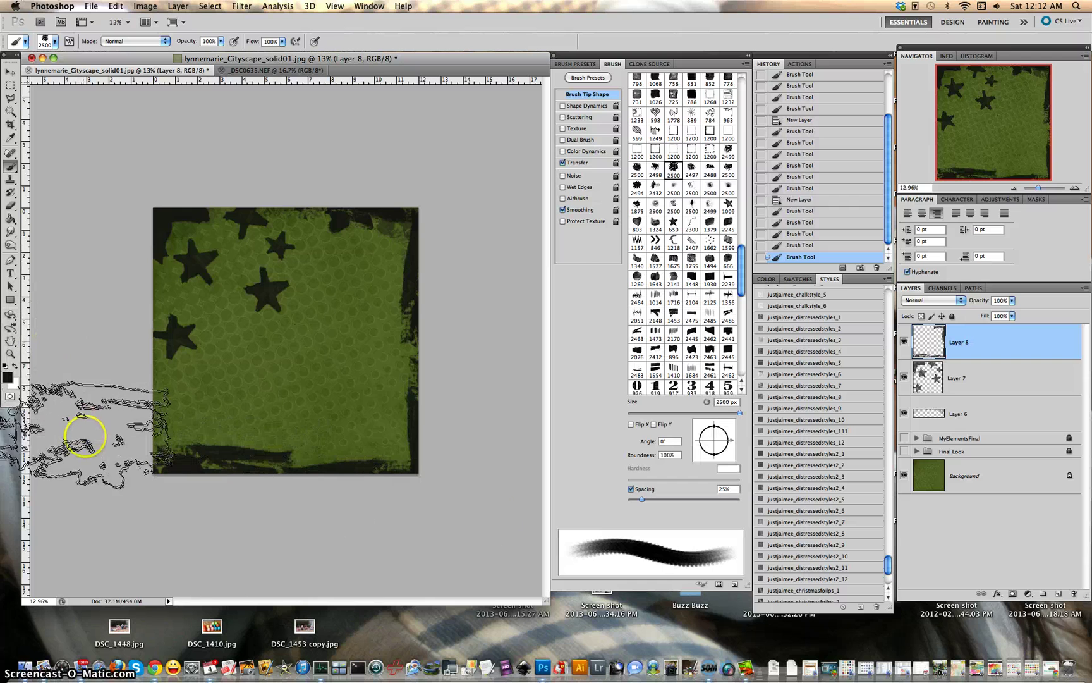
{"action": "left_click", "coordinate": [100, 269]}
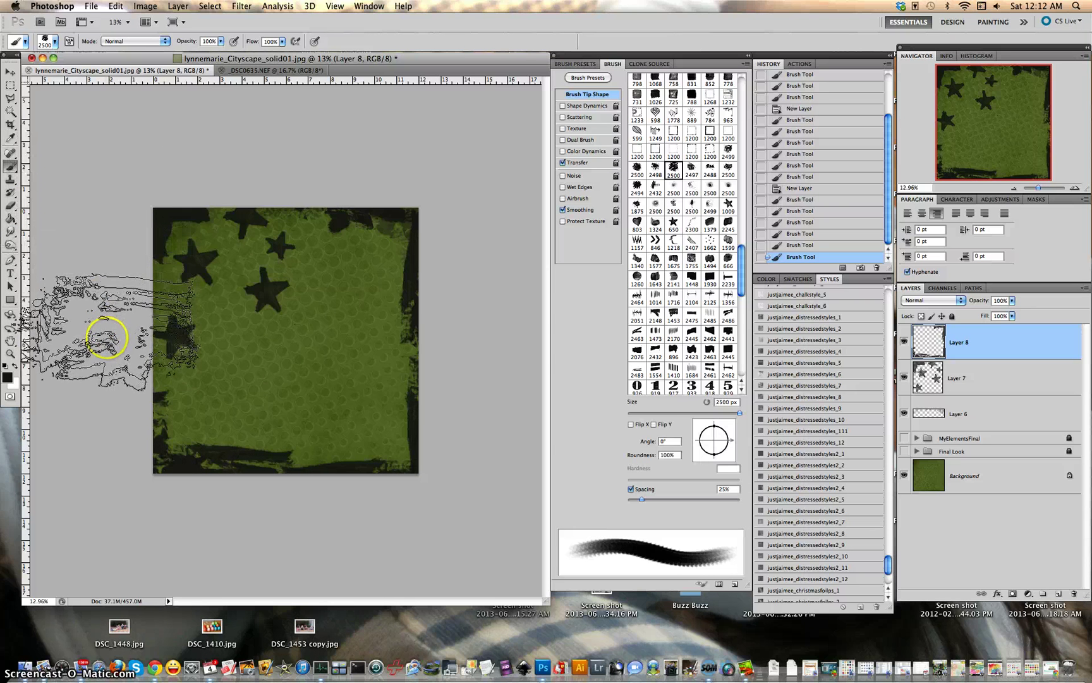
{"action": "left_click", "coordinate": [81, 291]}
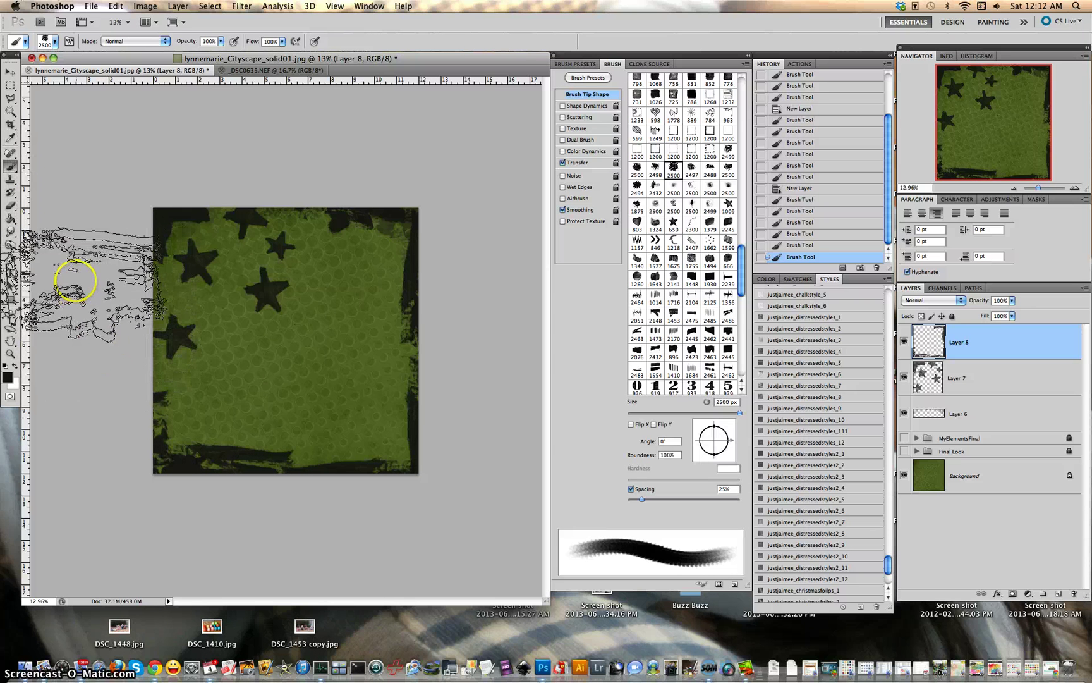
Set the foreground color to light green (c5d997) and fill only the painted border texture with it
{"action": "left_click", "coordinate": [10, 71]}
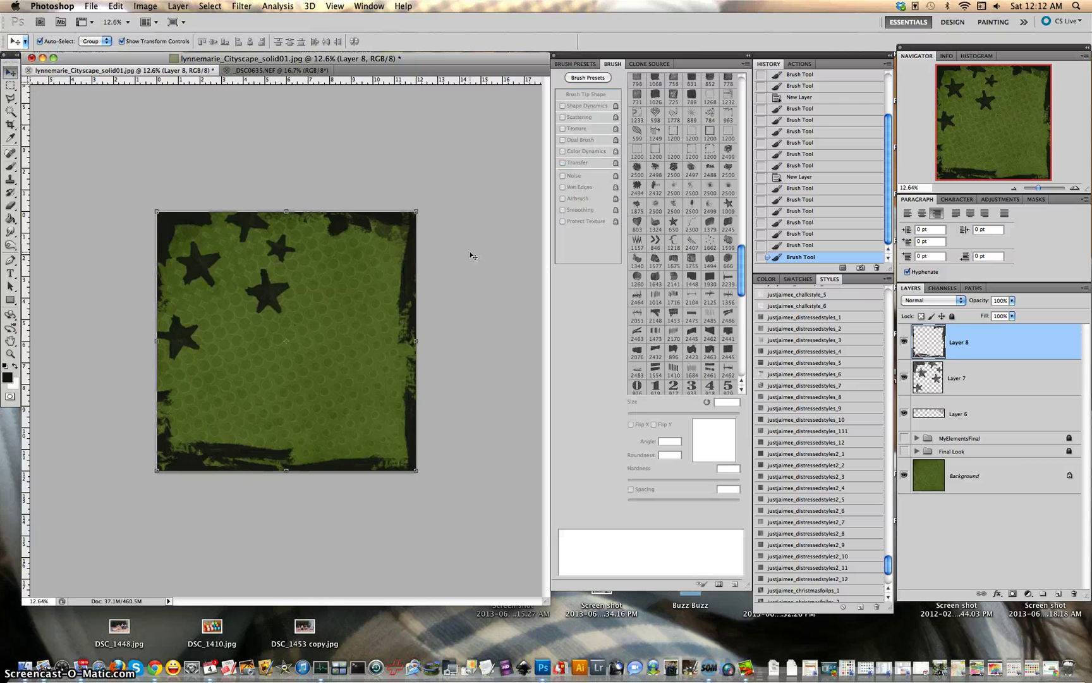
{"action": "scroll", "coordinate": [471, 256], "scroll_direction": "up", "scroll_amount": 1}
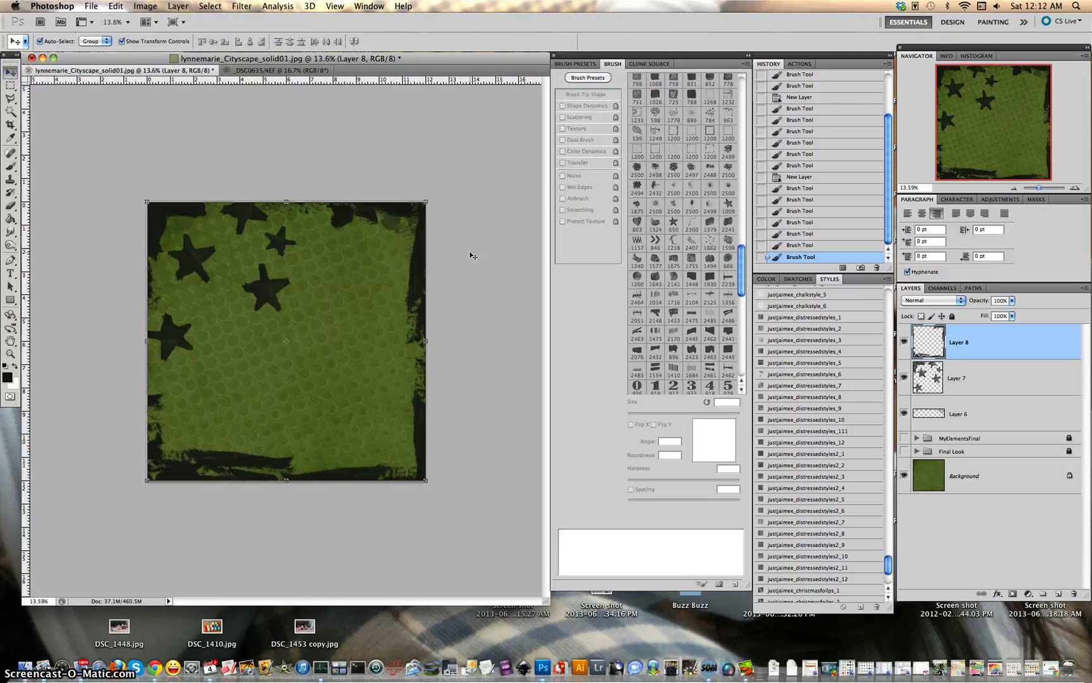
{"action": "scroll", "coordinate": [471, 255], "scroll_direction": "up", "scroll_amount": 2}
{"action": "key", "text": "ctrl+r"}
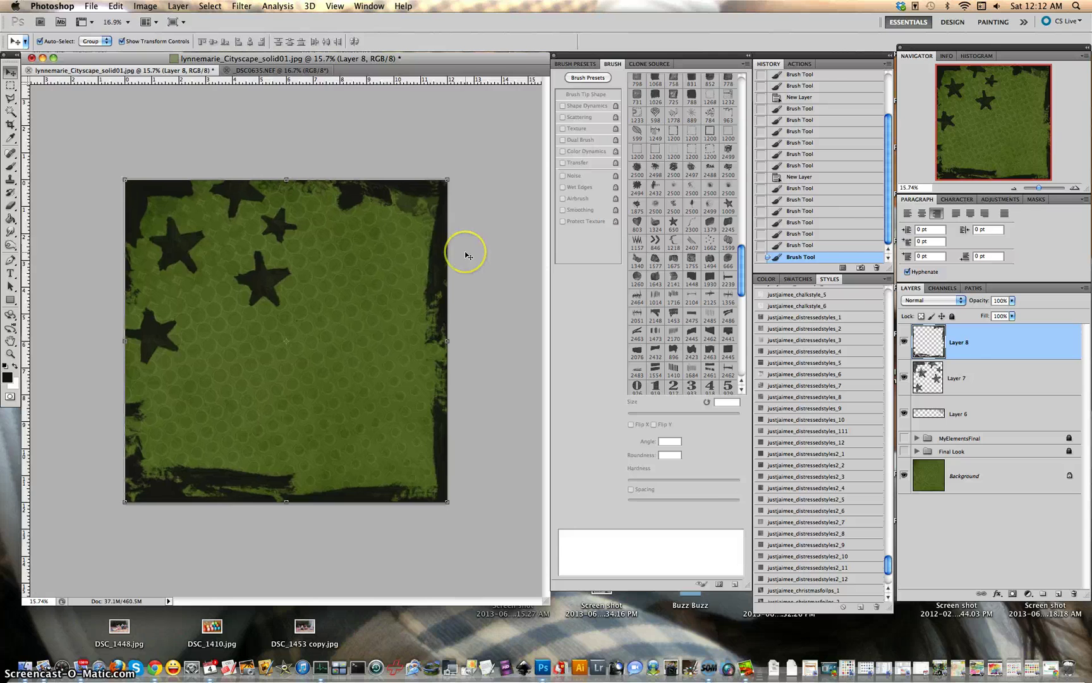
{"action": "scroll", "coordinate": [464, 251], "scroll_direction": "up", "scroll_amount": 1}
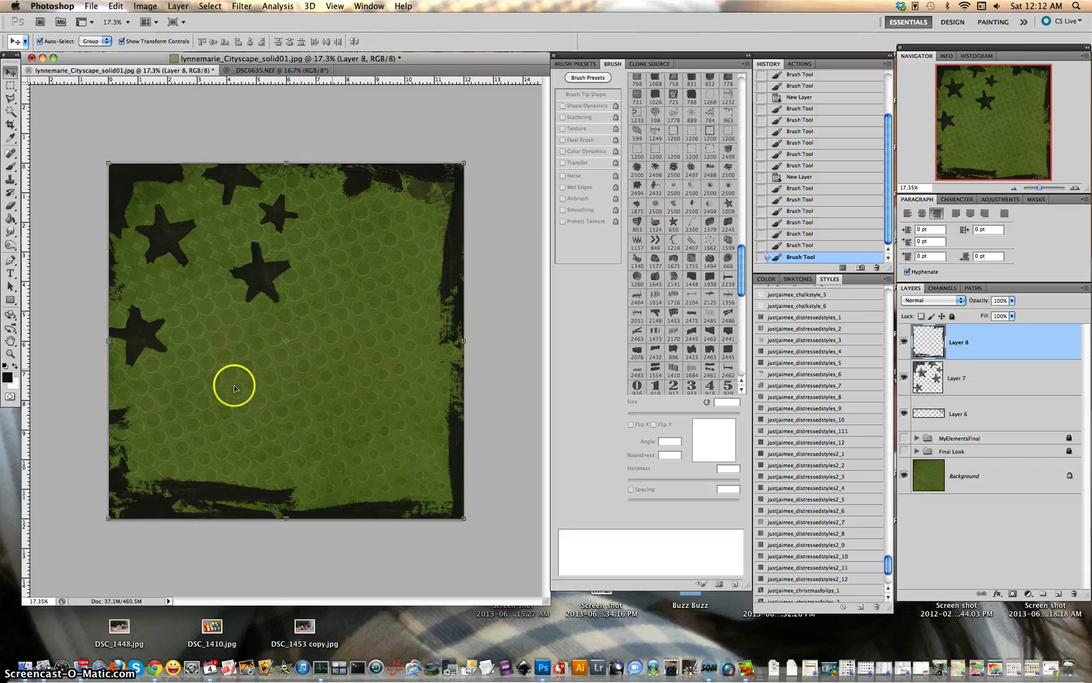
{"action": "left_click", "coordinate": [8, 378]}
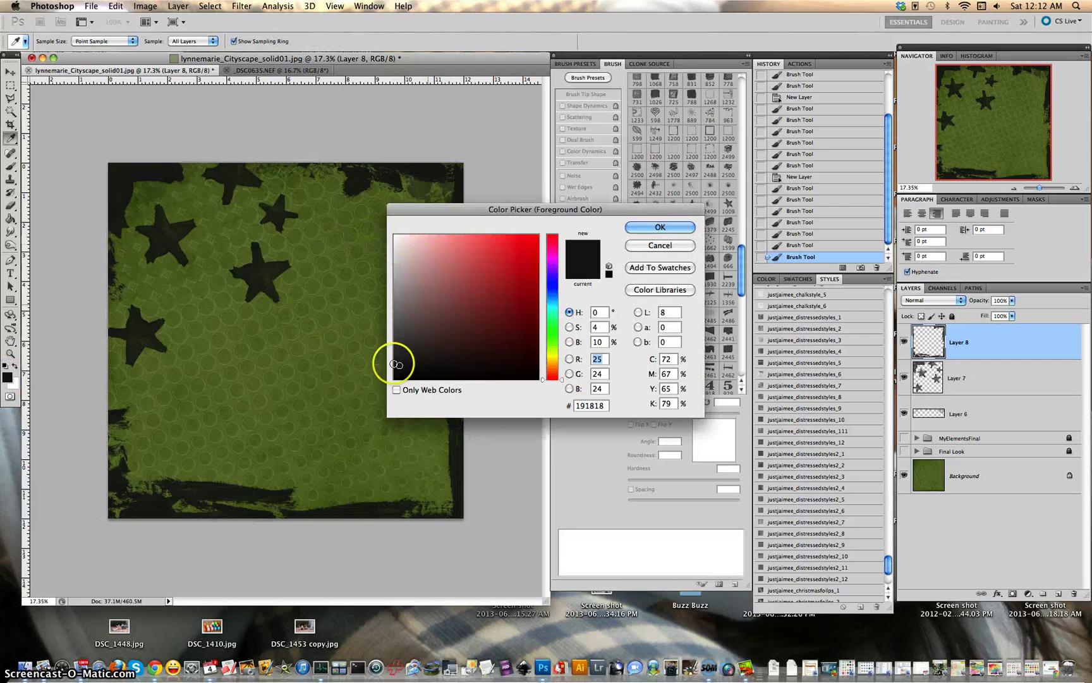
{"action": "left_click", "coordinate": [276, 382]}
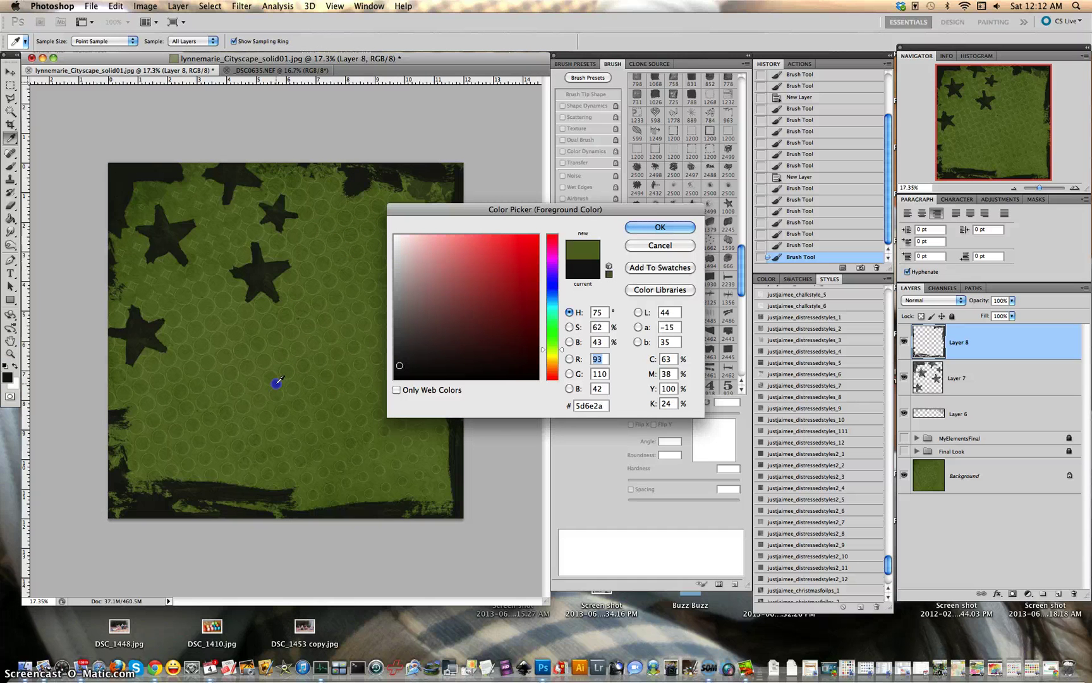
{"action": "left_click_drag", "start_coordinate": [404, 304], "coordinate": [422, 313]}
{"action": "left_click", "coordinate": [425, 271]}
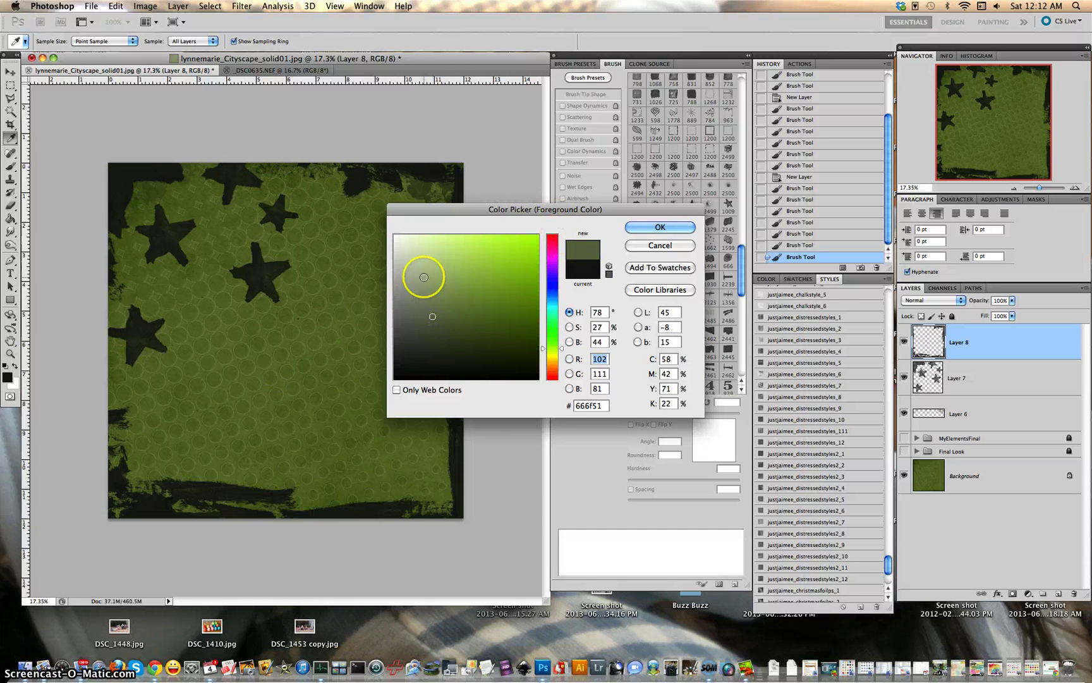
{"action": "left_click", "coordinate": [438, 256]}
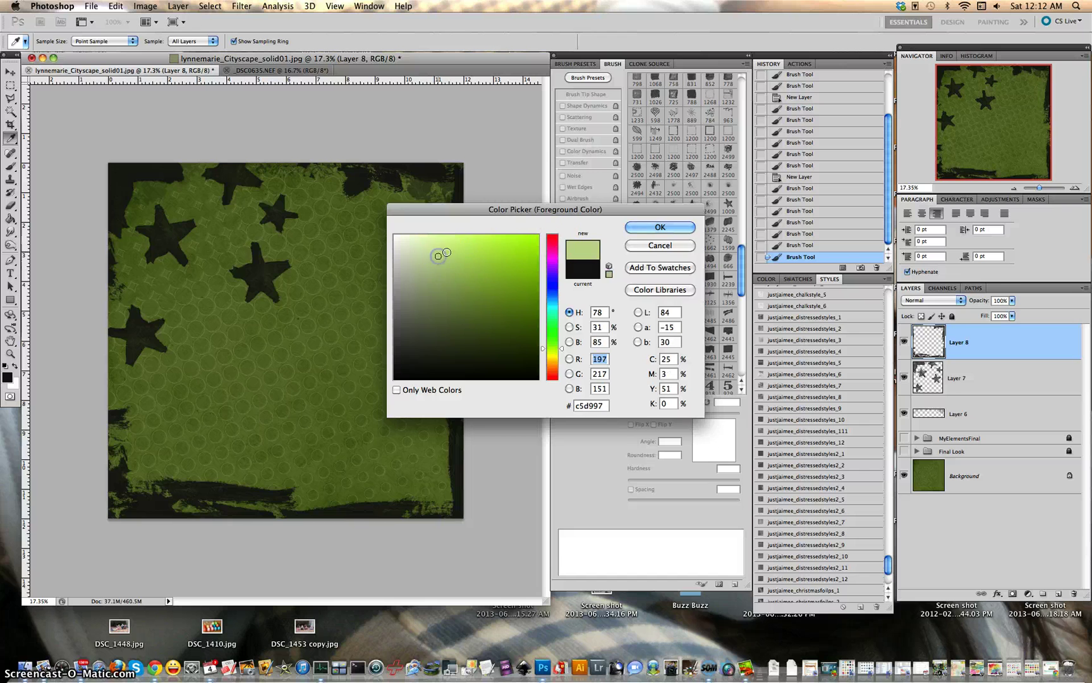
{"action": "left_click", "coordinate": [652, 228]}
{"action": "key", "text": "v"}
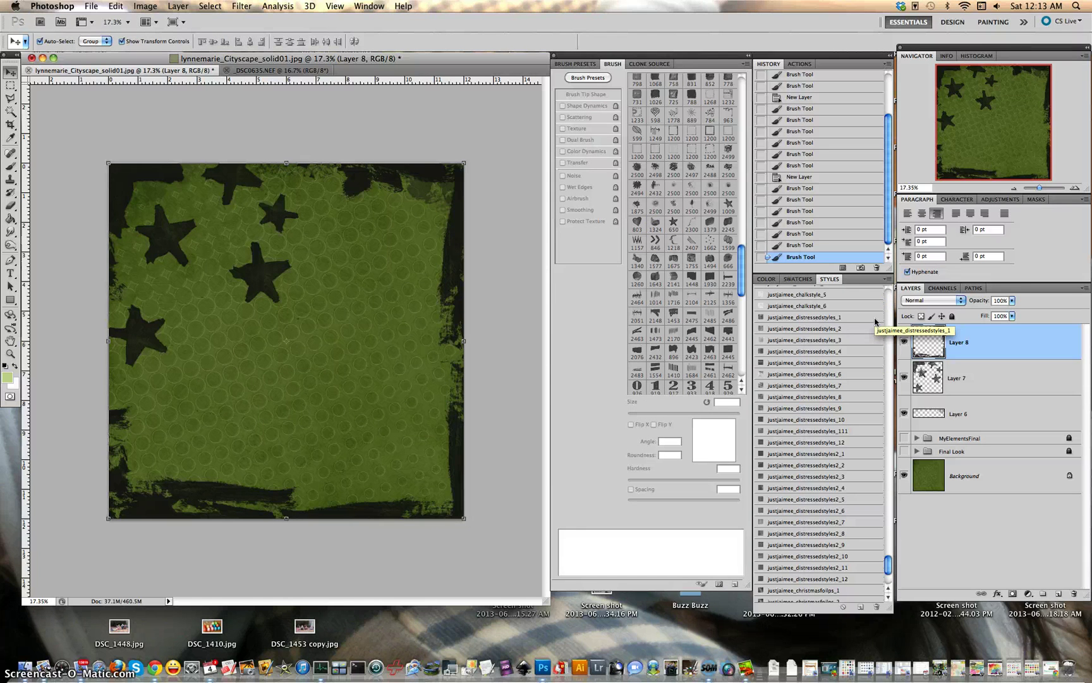
{"action": "key", "text": "shift+alt+BackSpace"}
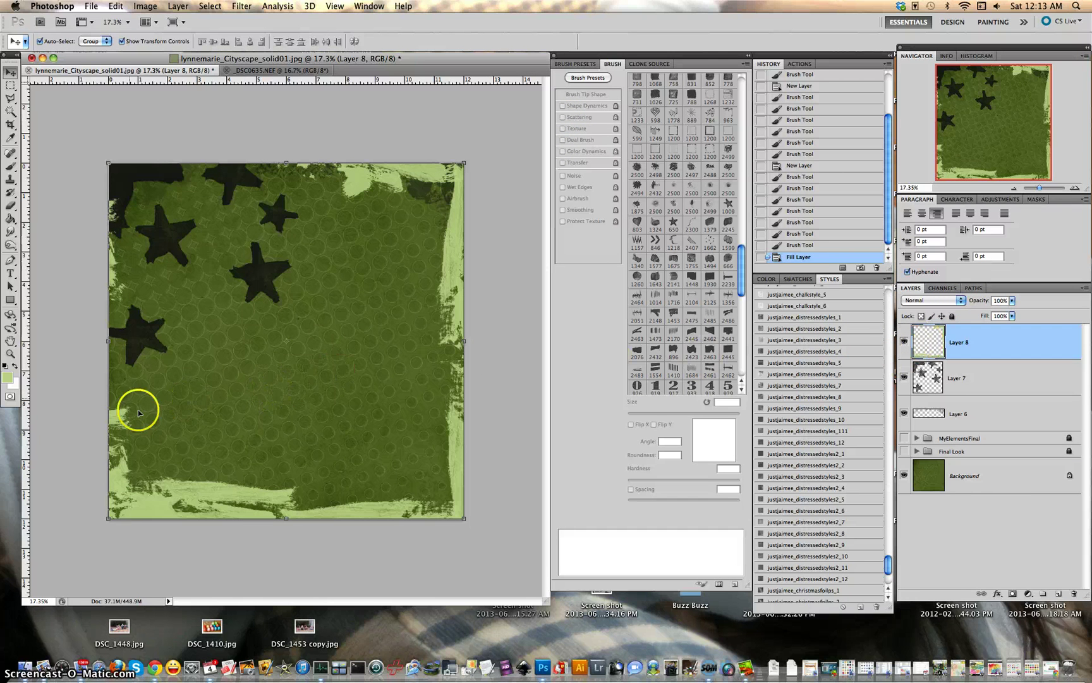
Refill the painted border texture with white and lower its layer opacity to 15%
{"action": "left_click", "coordinate": [17, 368]}
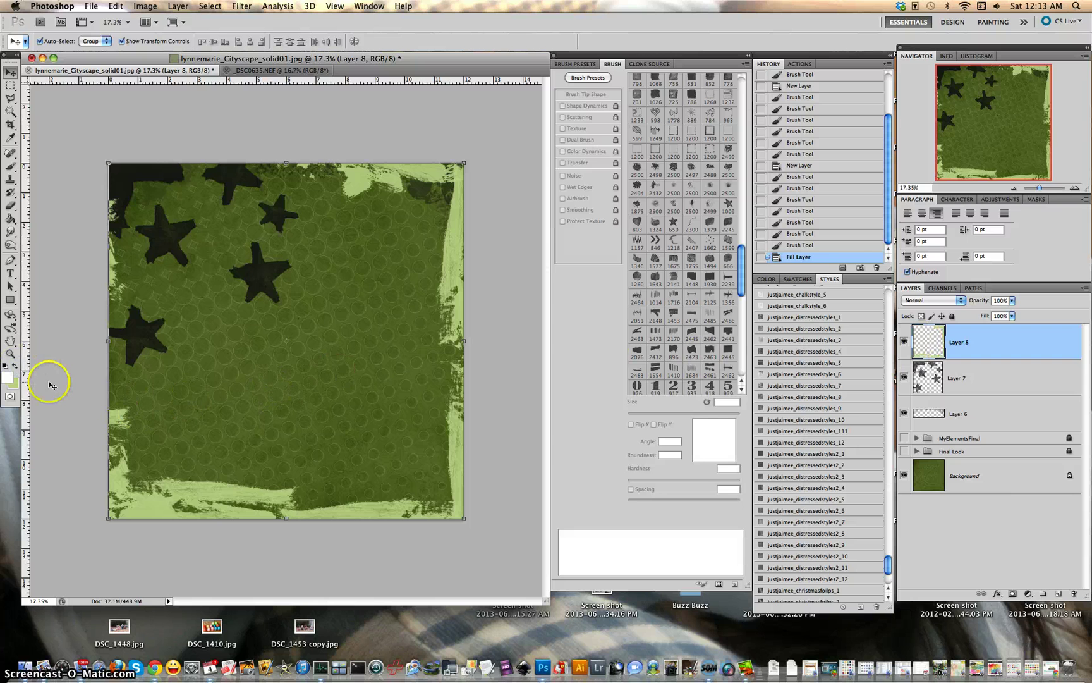
{"action": "key", "text": "alt+BackSpace"}
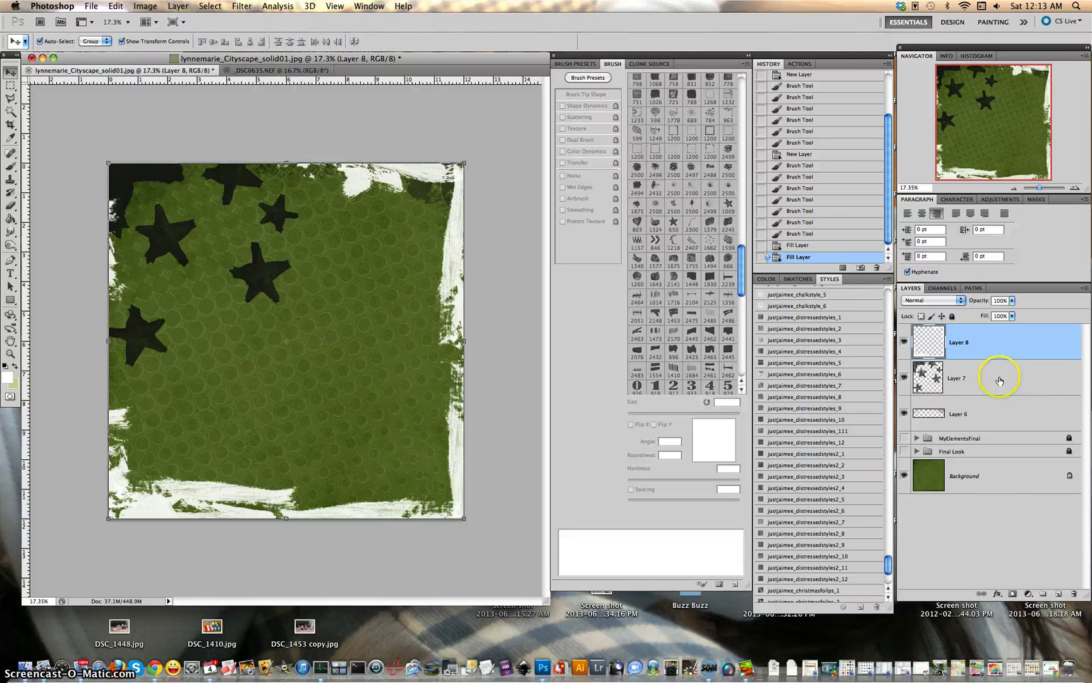
{"action": "left_click_drag", "start_coordinate": [995, 348], "coordinate": [982, 312]}
{"action": "left_click", "coordinate": [1012, 301]}
{"action": "left_click_drag", "start_coordinate": [982, 312], "coordinate": [967, 311]}
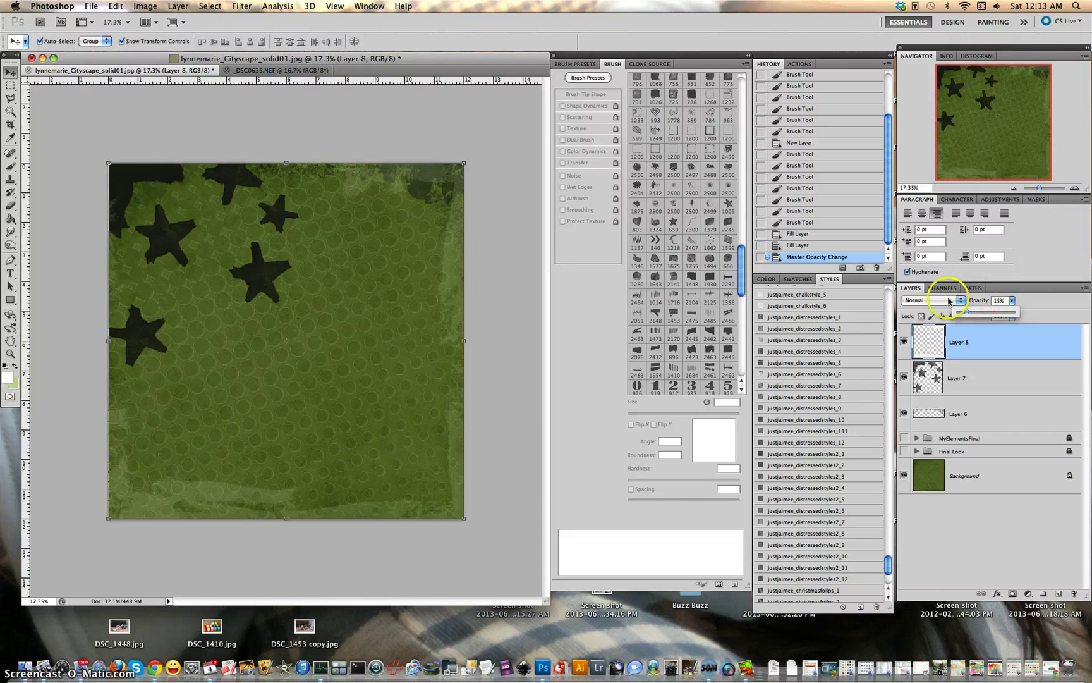
Set the border texture layer's blending mode to Overlay and its opacity to 16%
{"action": "left_click", "coordinate": [930, 300]}
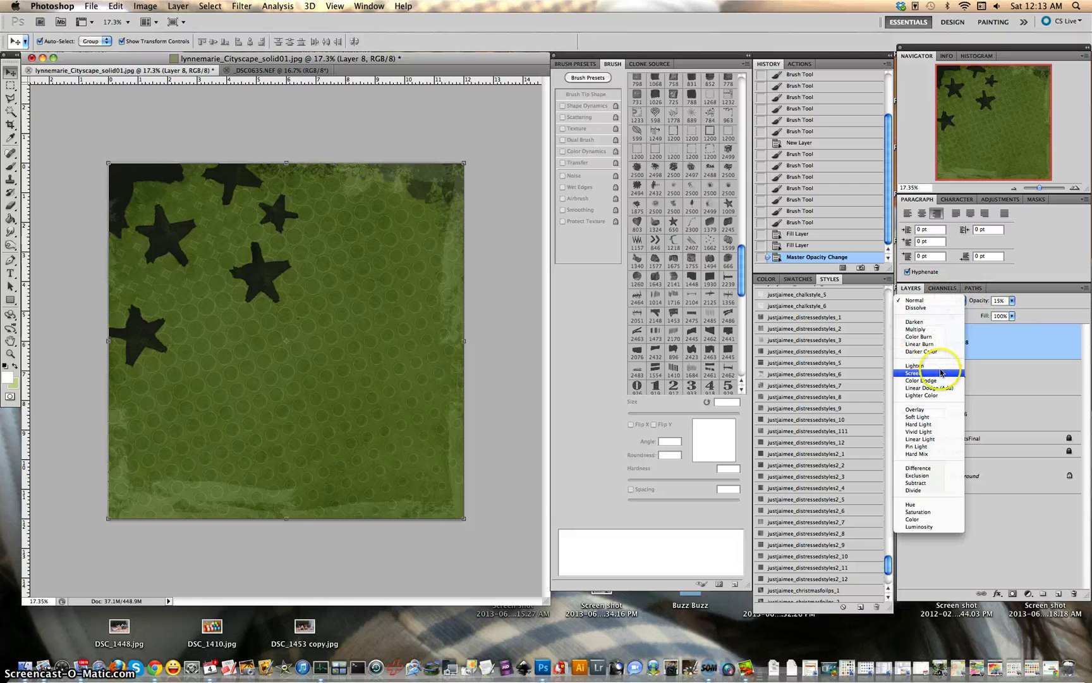
{"action": "left_click", "coordinate": [927, 410]}
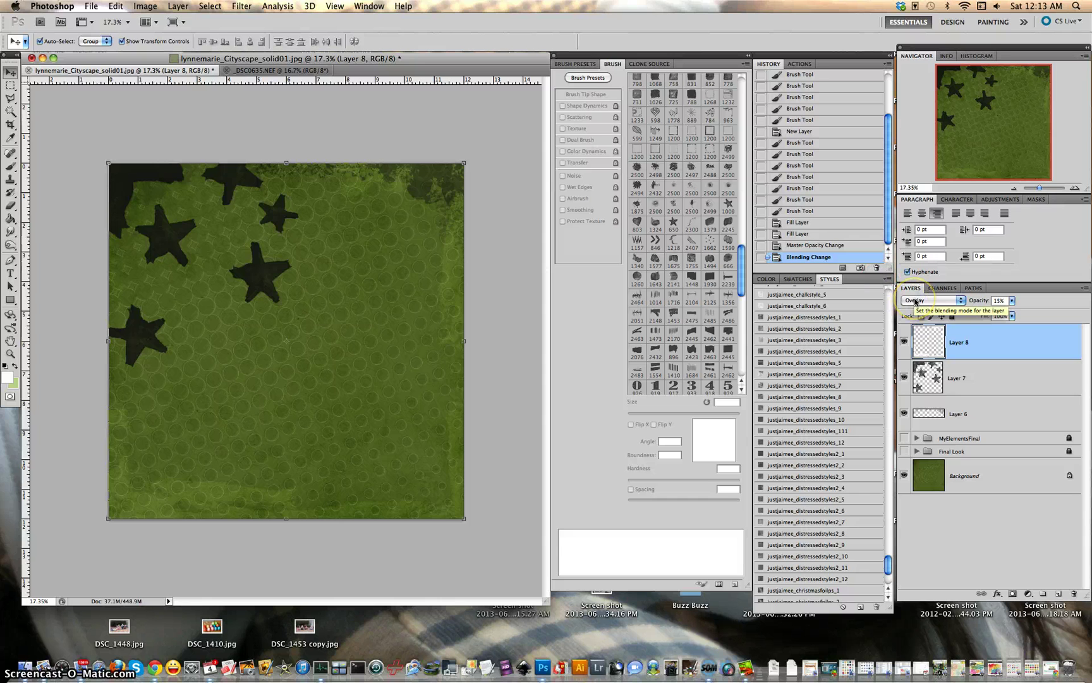
{"action": "left_click", "coordinate": [973, 354]}
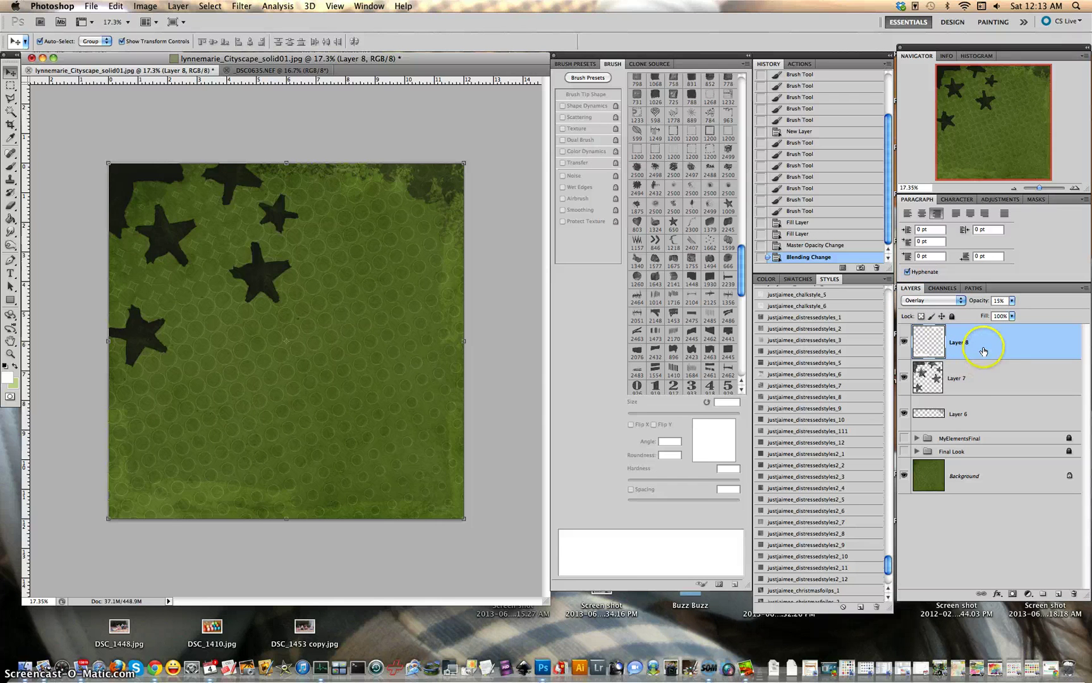
{"action": "left_click", "coordinate": [1012, 301]}
{"action": "mouse_move", "coordinate": [1014, 315]}
{"action": "left_mouse_down"}
{"action": "mouse_move", "coordinate": [1027, 316]}
{"action": "mouse_move", "coordinate": [1014, 313]}
{"action": "left_mouse_up"}
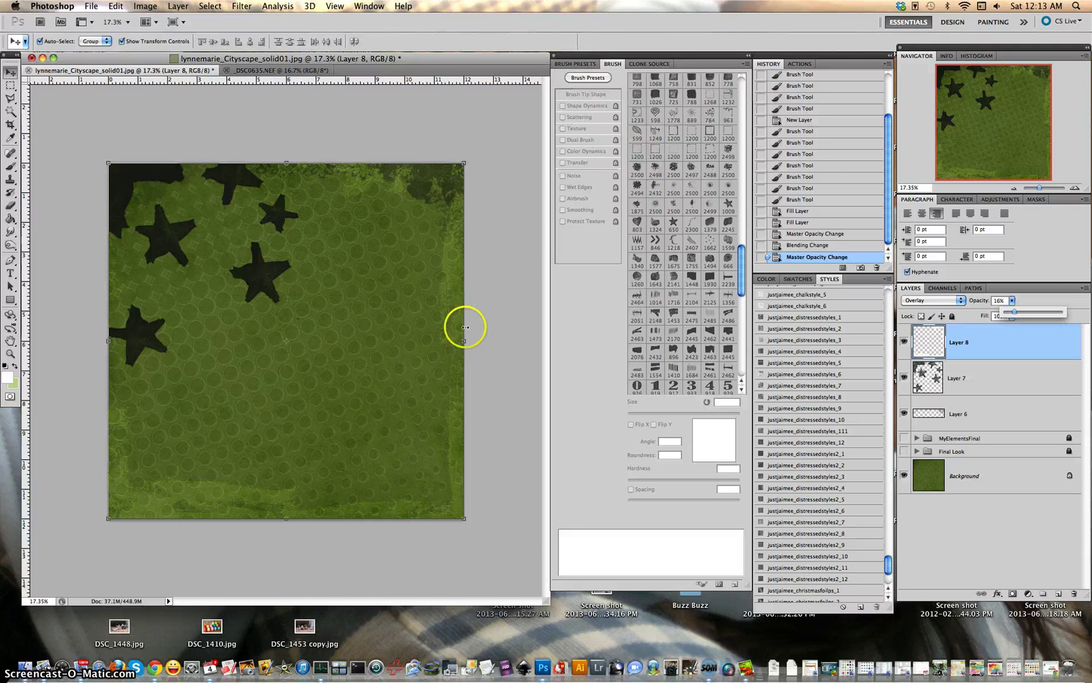
Select the star layer and apply the justjaimee_distressedstyles2_7 layer style to it
{"action": "left_click", "coordinate": [264, 261]}
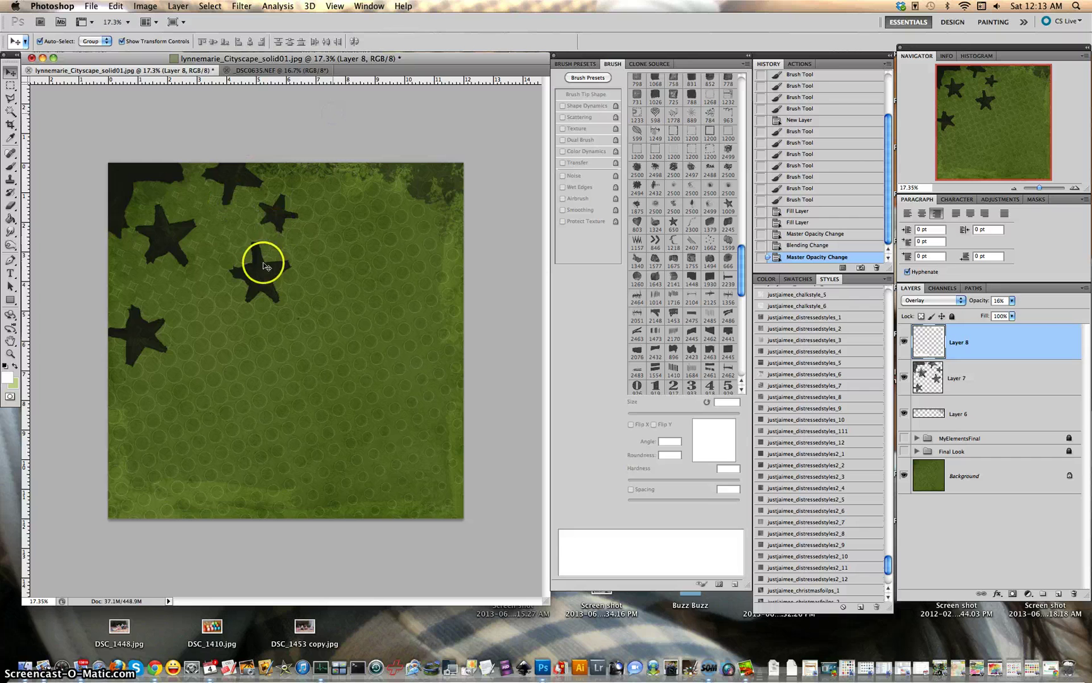
{"action": "left_click", "coordinate": [730, 419]}
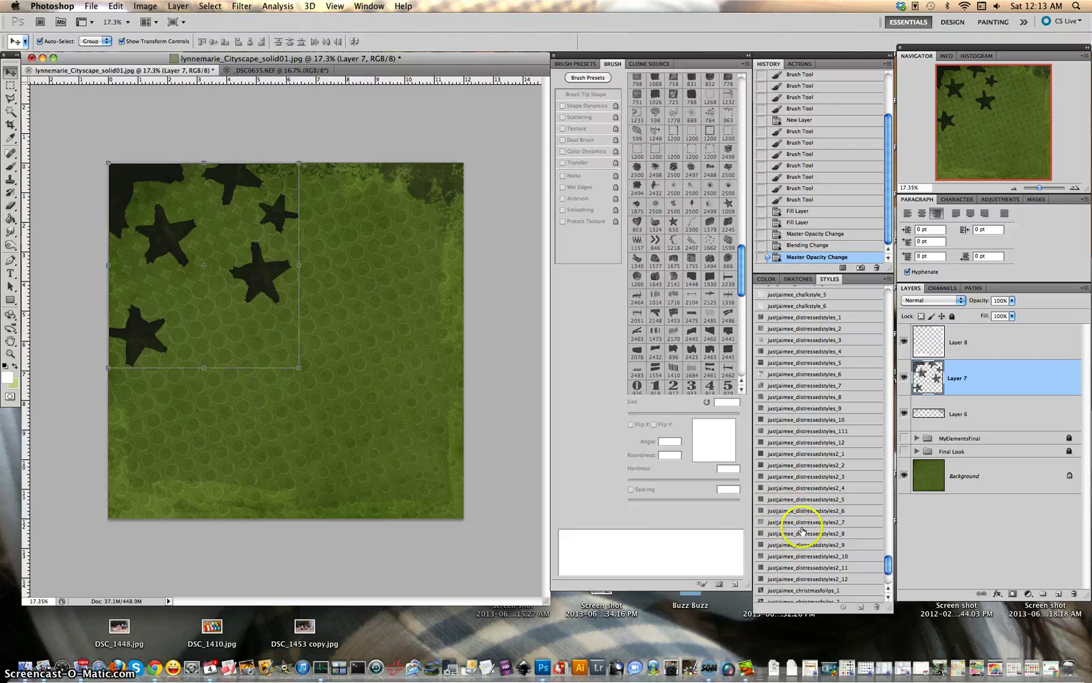
{"action": "left_click", "coordinate": [813, 522]}
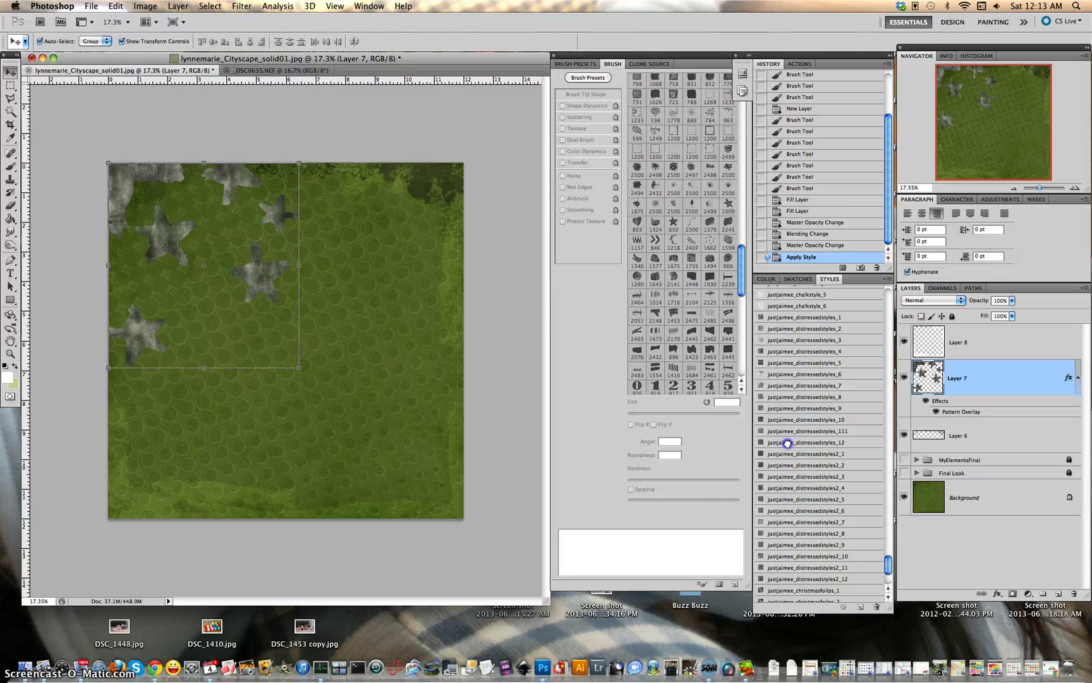
Replace the star layer's style with the justjaimee_distressedstyles_5 layer style
{"action": "left_click", "coordinate": [776, 362]}
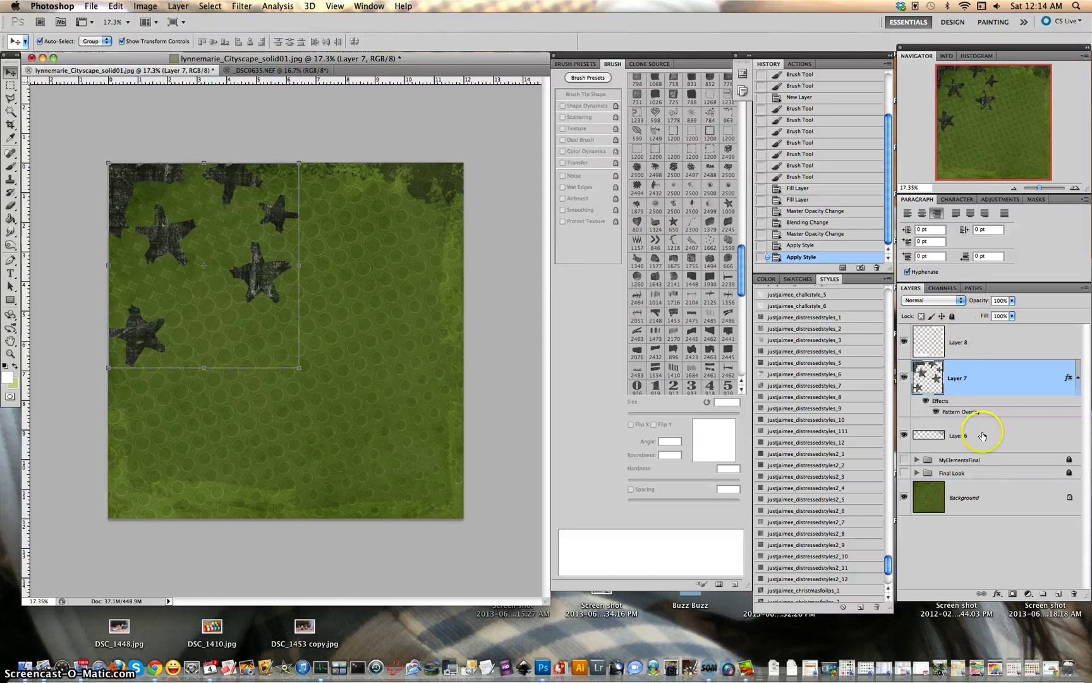
Hide the three practice brush layers, Layer 8, Layer 7 and Layer 6
{"action": "left_click", "coordinate": [904, 341]}
{"action": "left_click", "coordinate": [904, 377]}
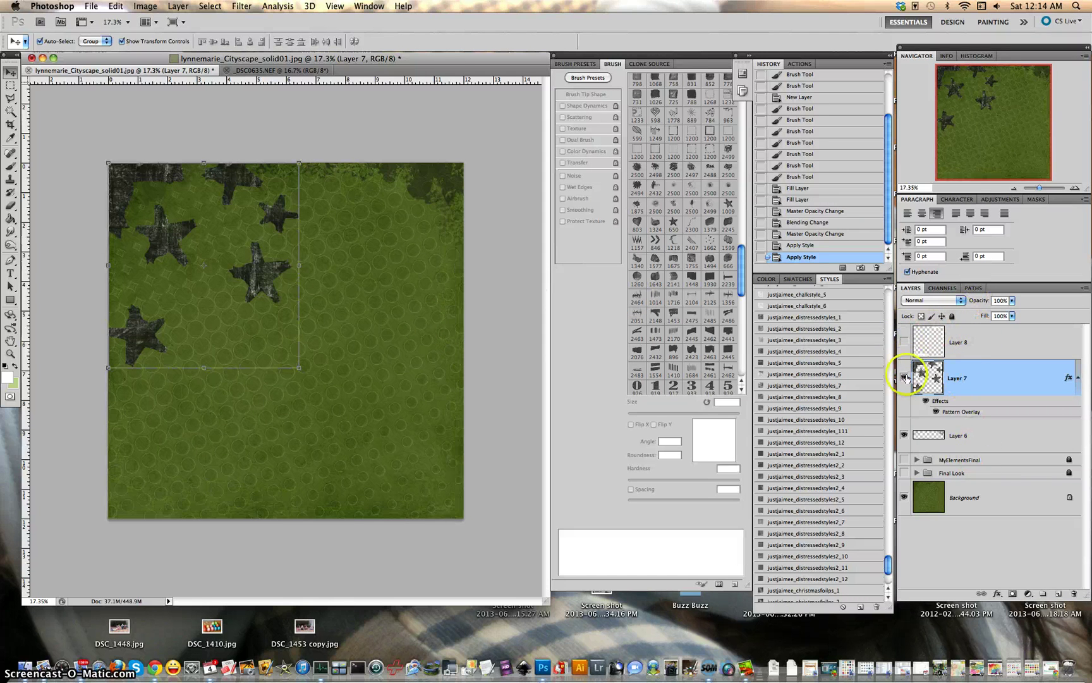
{"action": "left_click", "coordinate": [903, 435]}
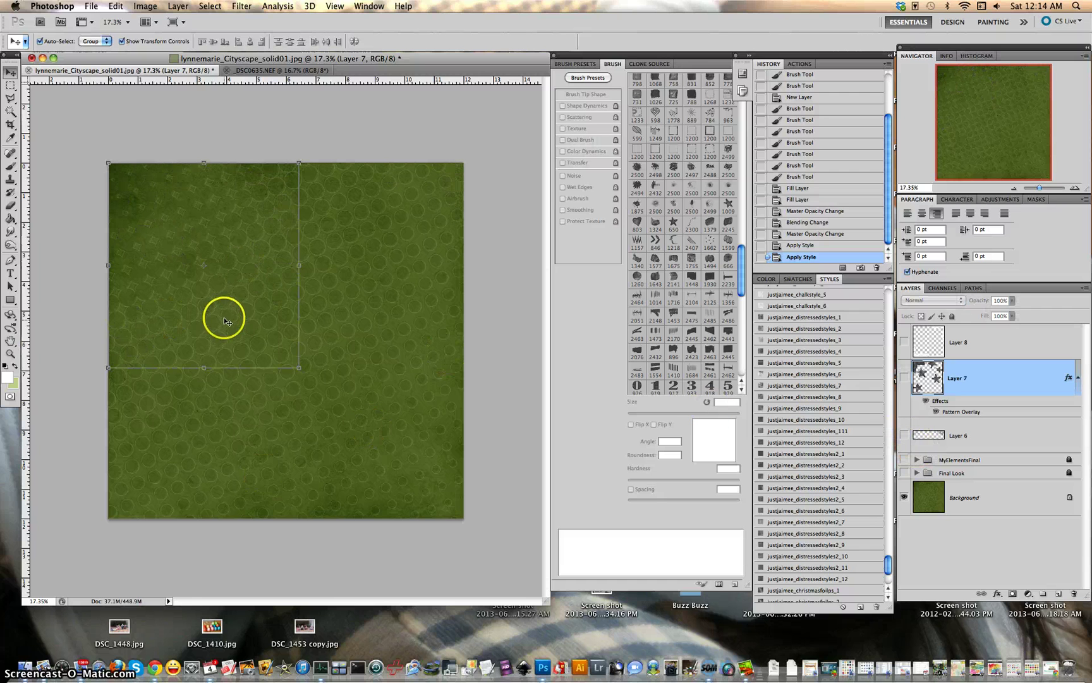
Show the Final Look and MyElementsFinal groups, deselect all layers, and compare the page without and with the Final Look group
{"action": "left_click", "coordinate": [905, 473]}
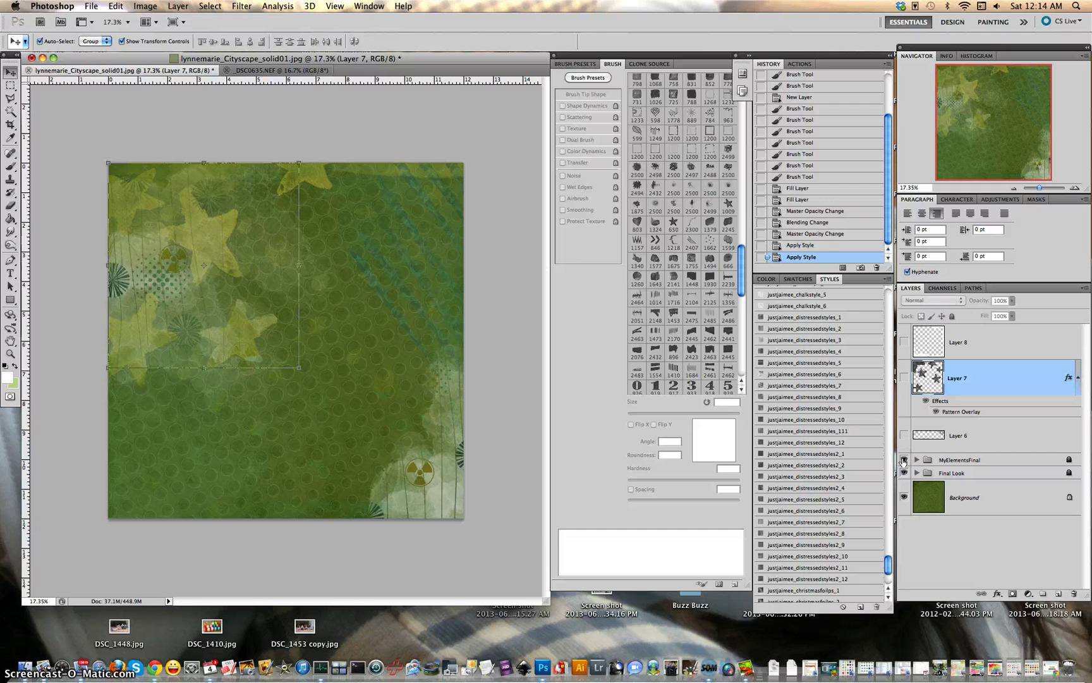
{"action": "left_click", "coordinate": [904, 459]}
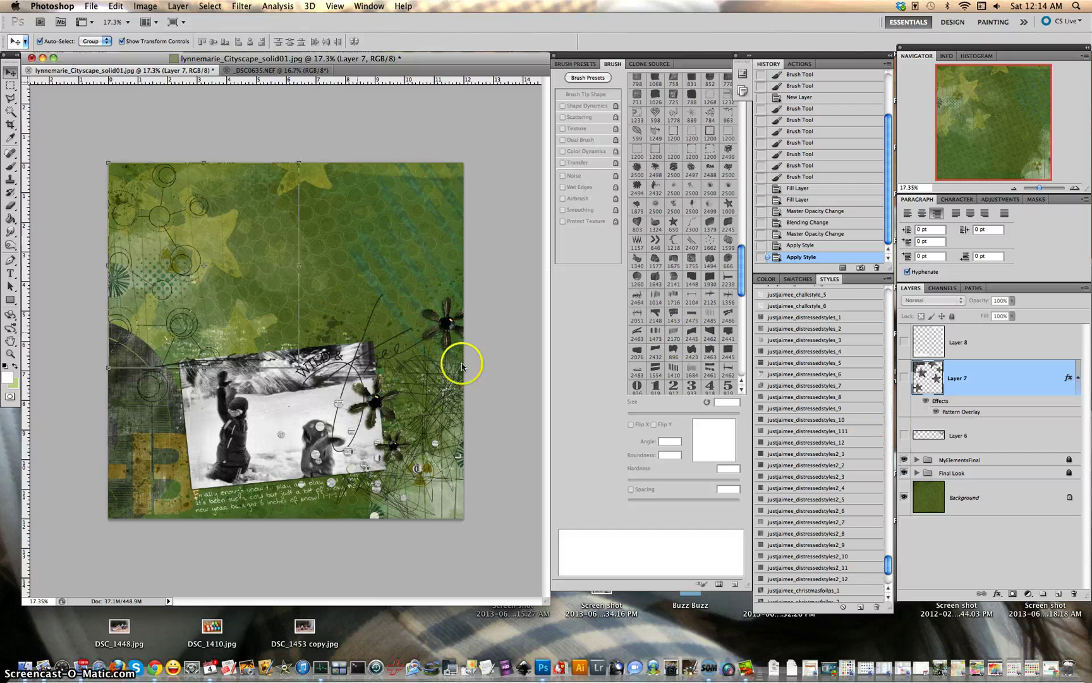
{"action": "left_click", "coordinate": [497, 424]}
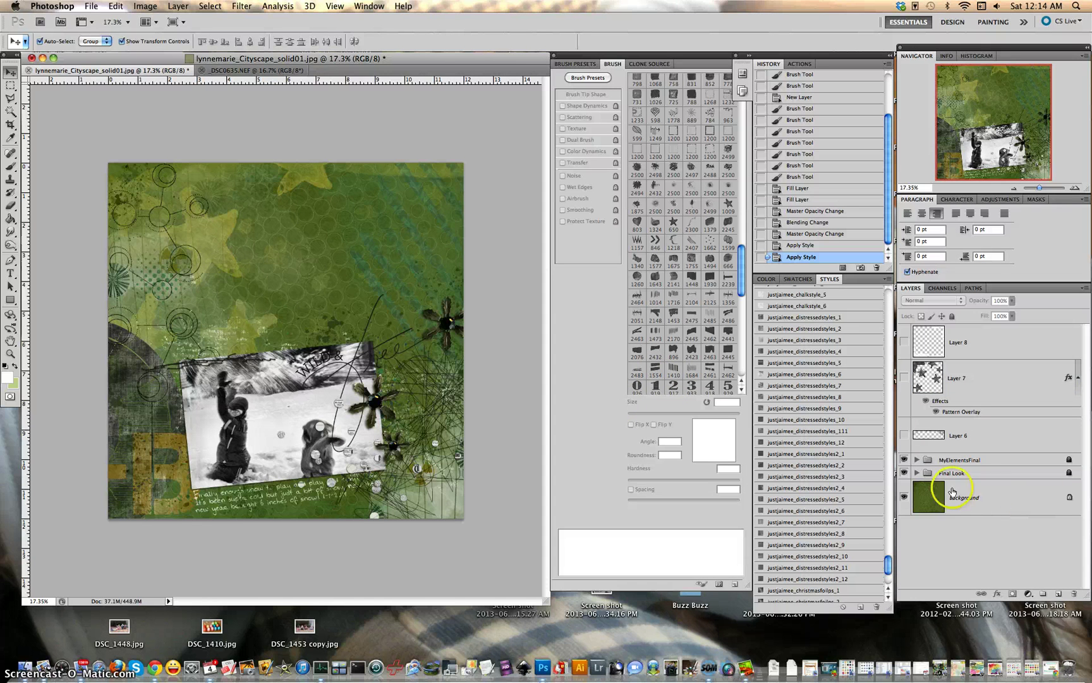
{"action": "left_click", "coordinate": [905, 473]}
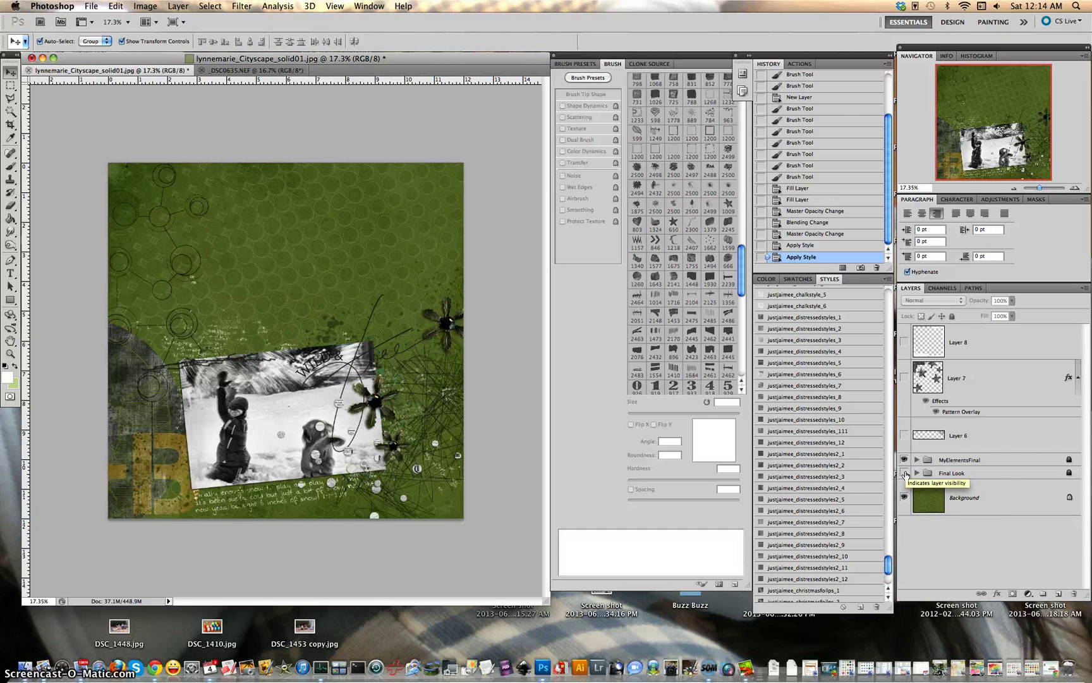
{"action": "left_click", "coordinate": [905, 474]}
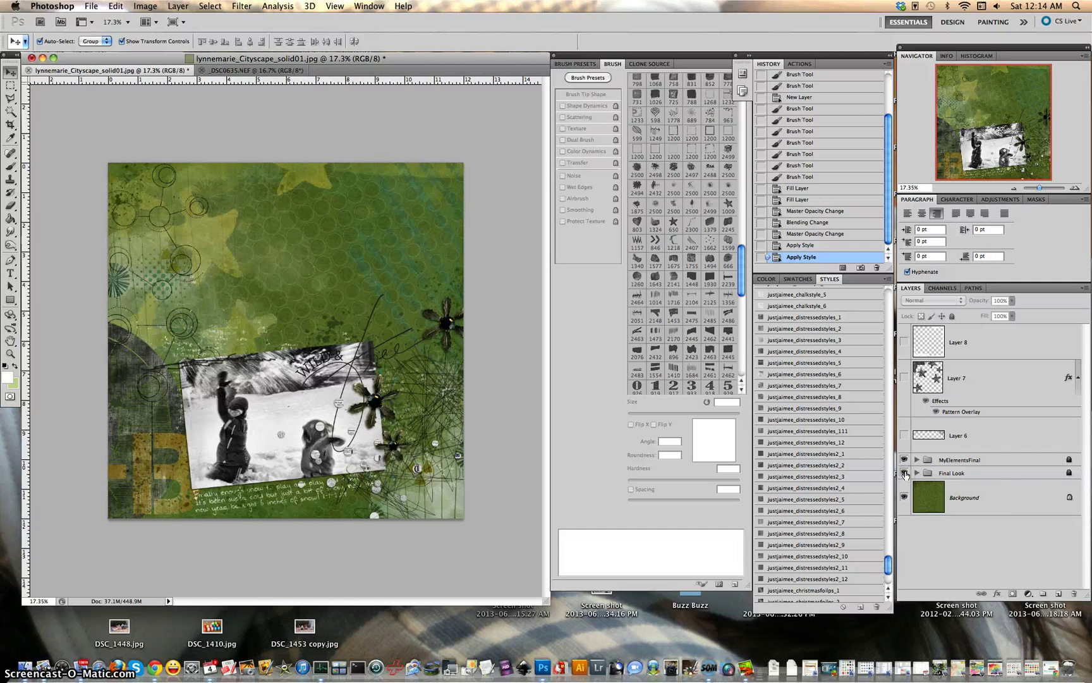